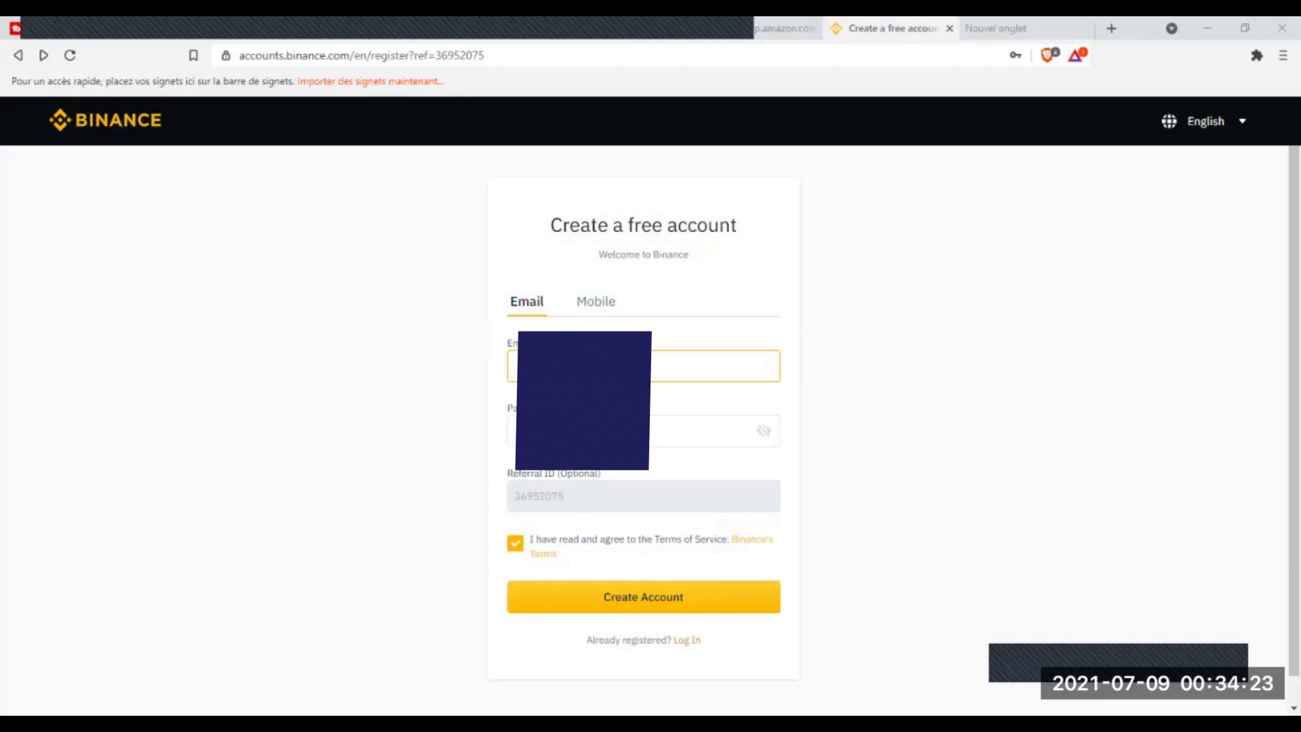
Fill in the registration form's email and account password with the saved login credentials.
click(558, 247)
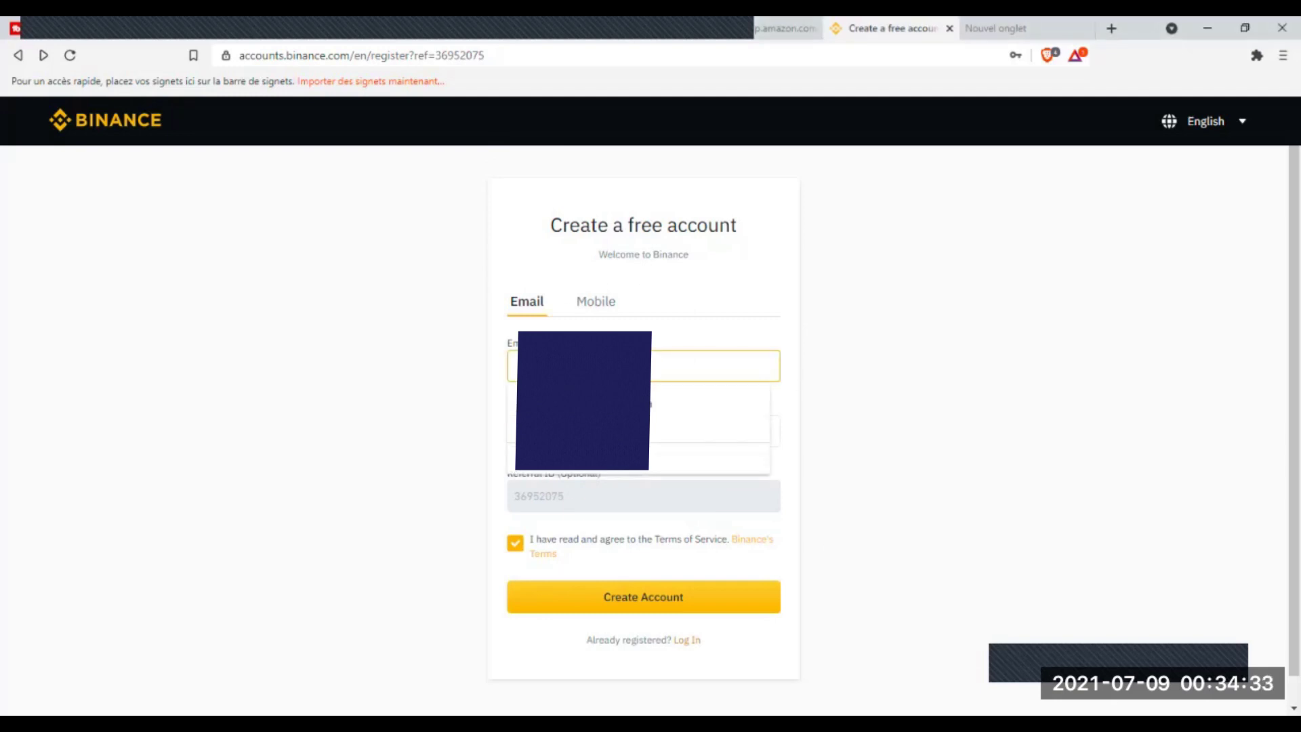
key(Down)
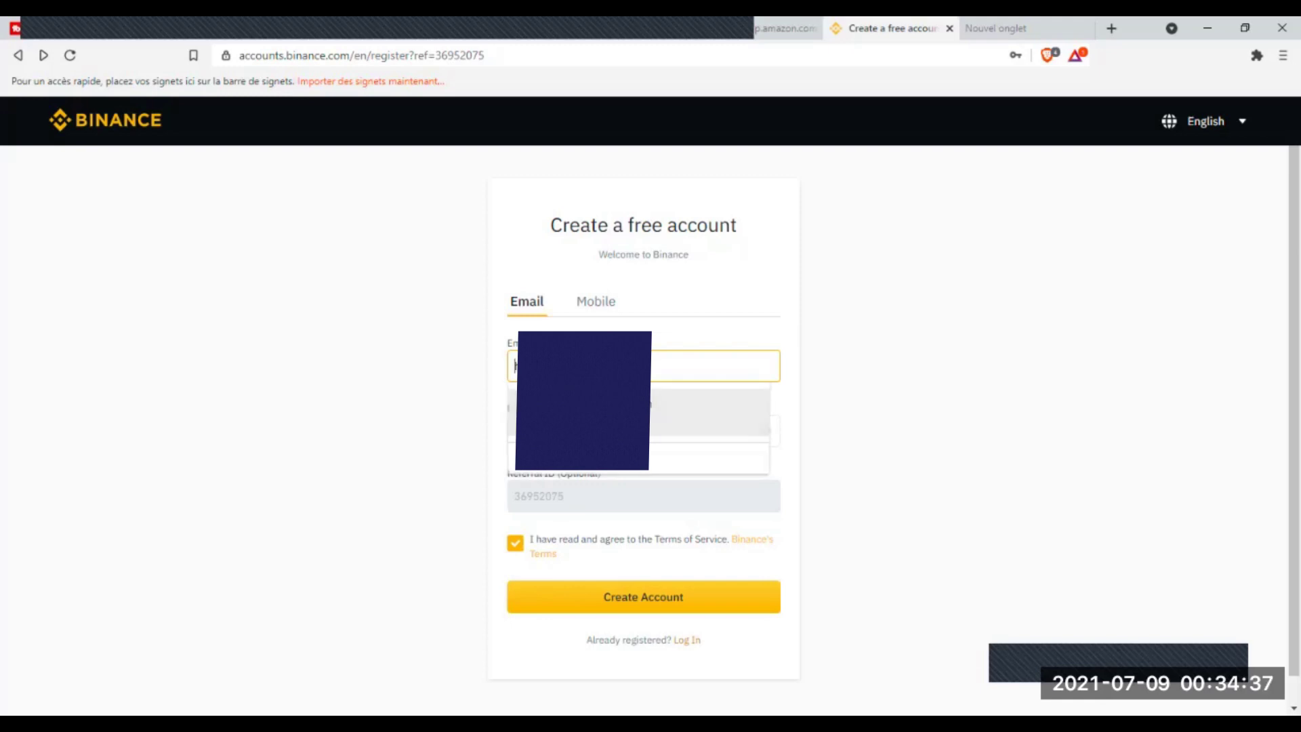
key(Return)
key(Down)
key(Escape)
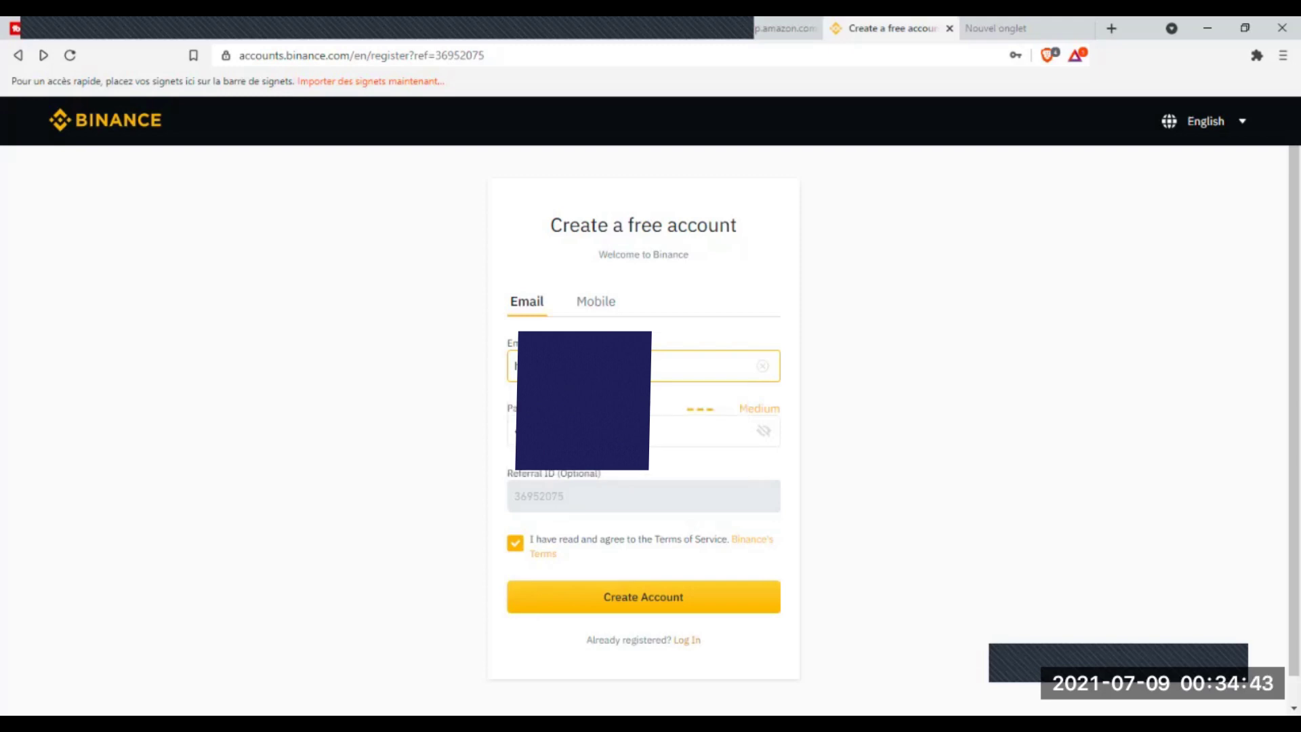
click(678, 430)
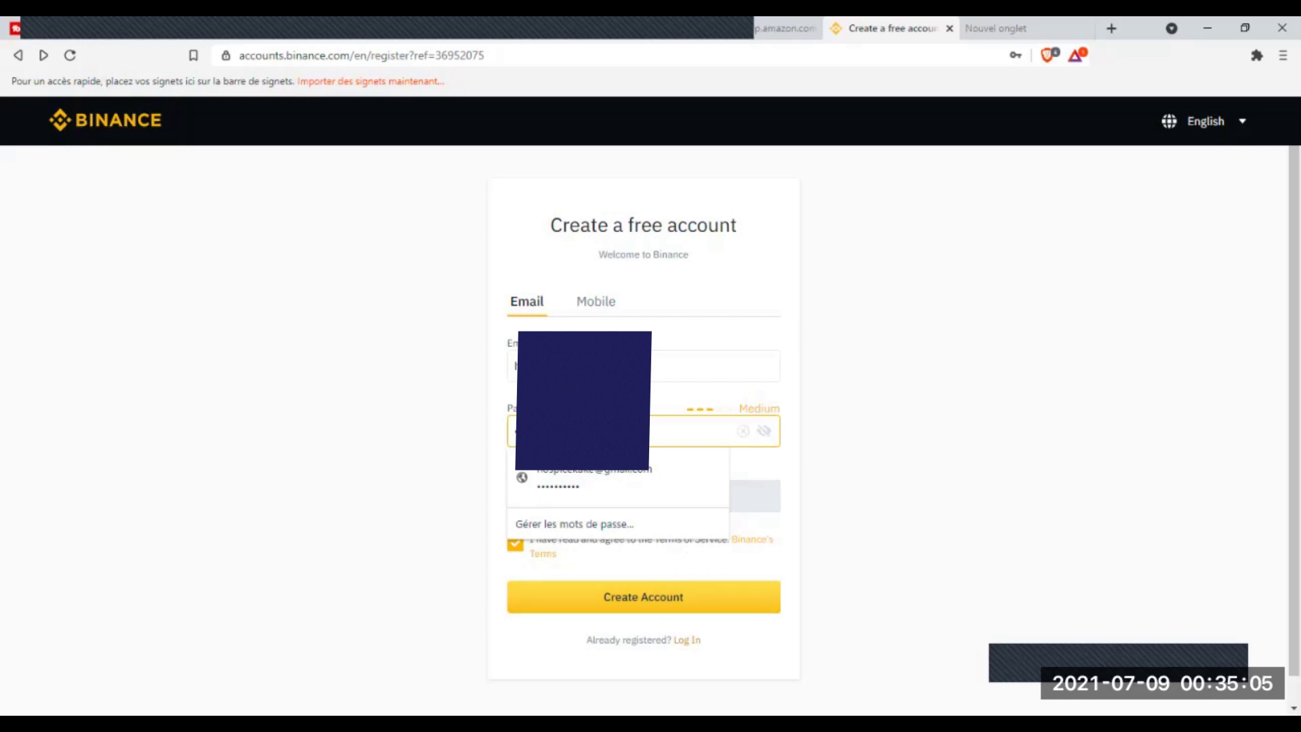
Submit the account registration and complete the slider puzzle of the security verification.
click(643, 597)
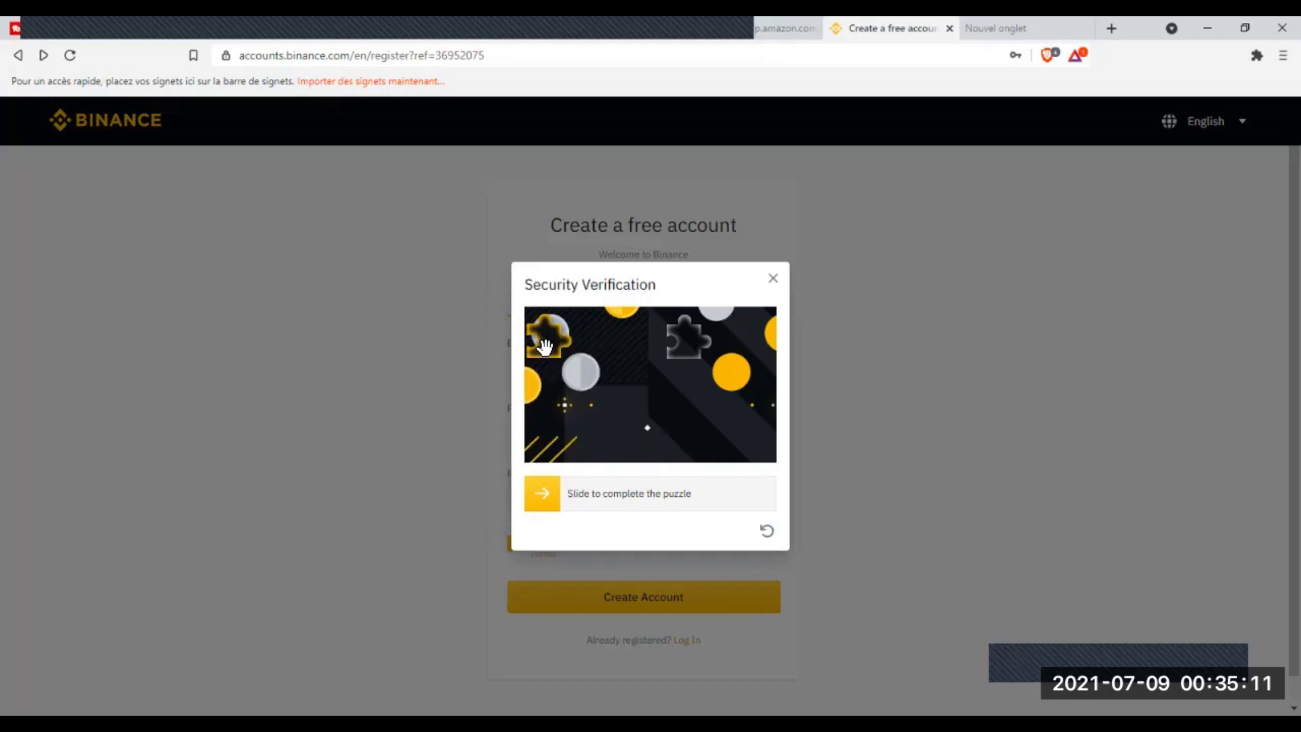
drag(550, 349, 685, 353)
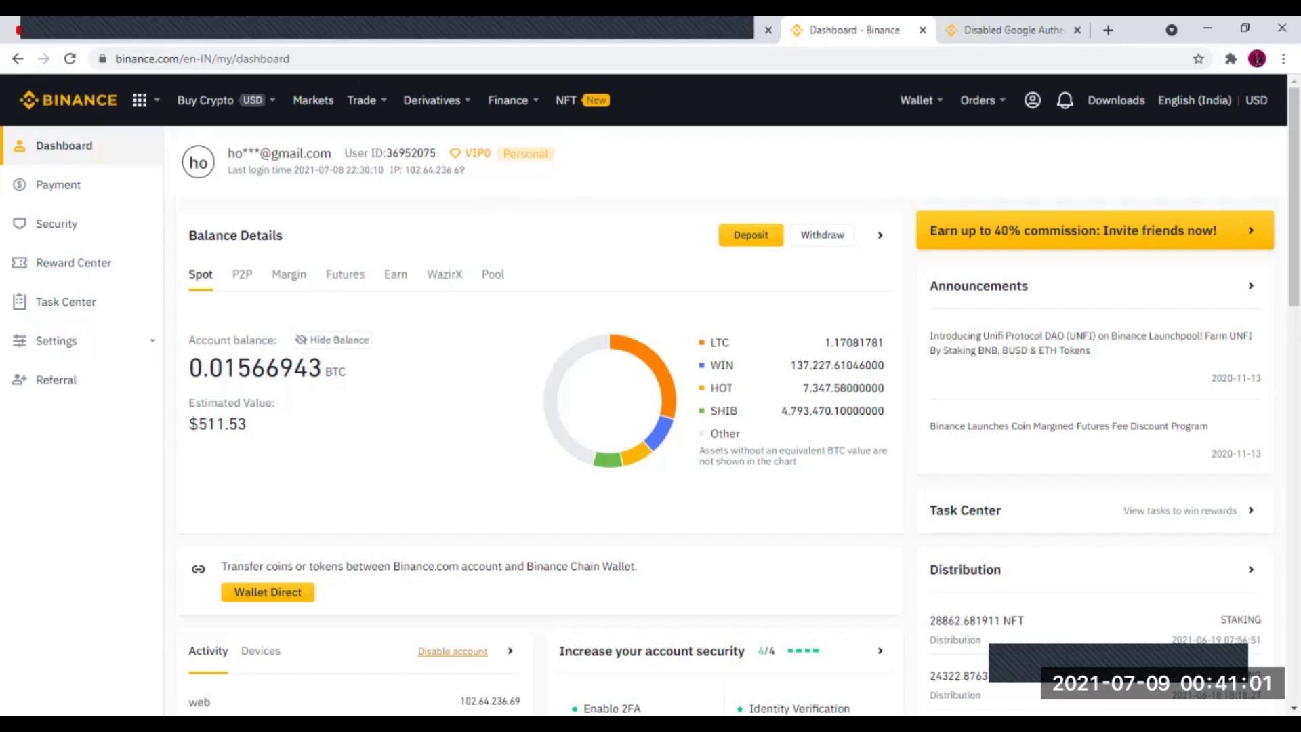
Open the account's Security page and review its 2FA, address management, anti-phishing and device settings.
mouse_move(1025, 110)
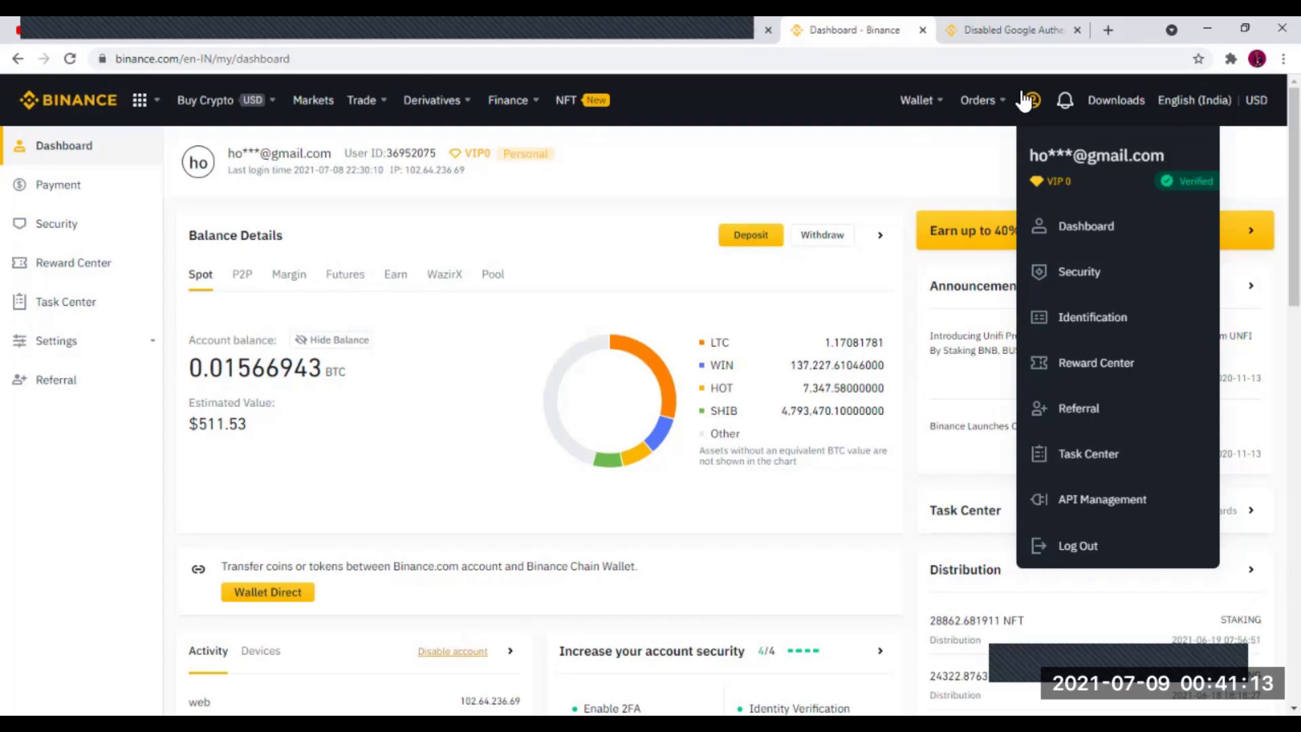
click(1080, 272)
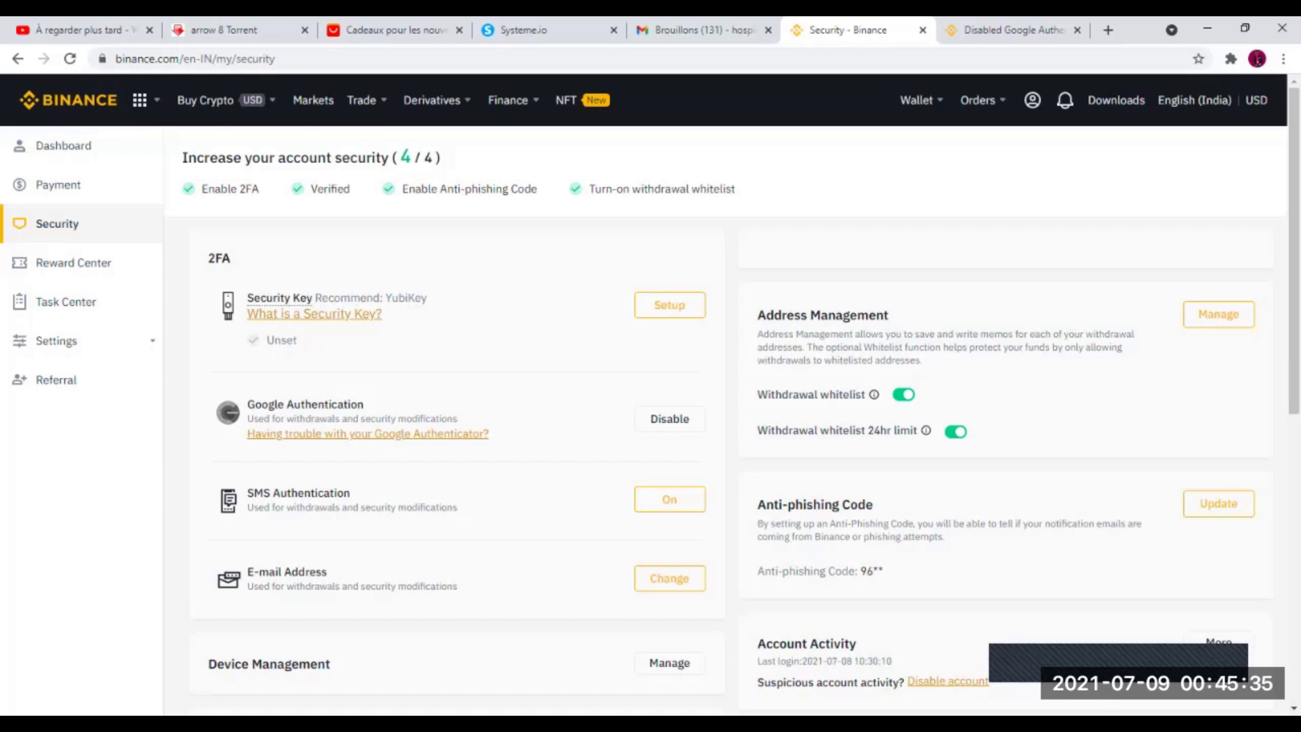
scroll(650, 393, down, 1)
scroll(652, 394, down, 1)
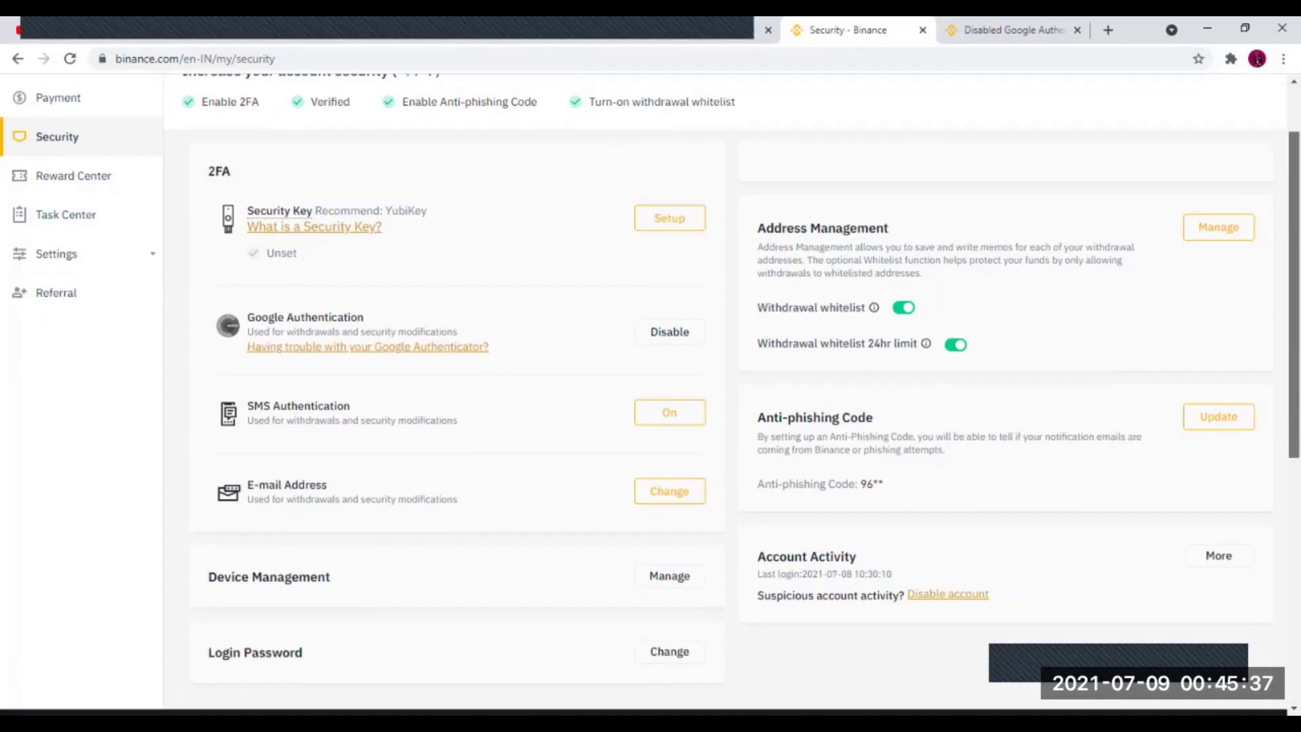
scroll(651, 393, up, 1)
scroll(651, 393, up, 2)
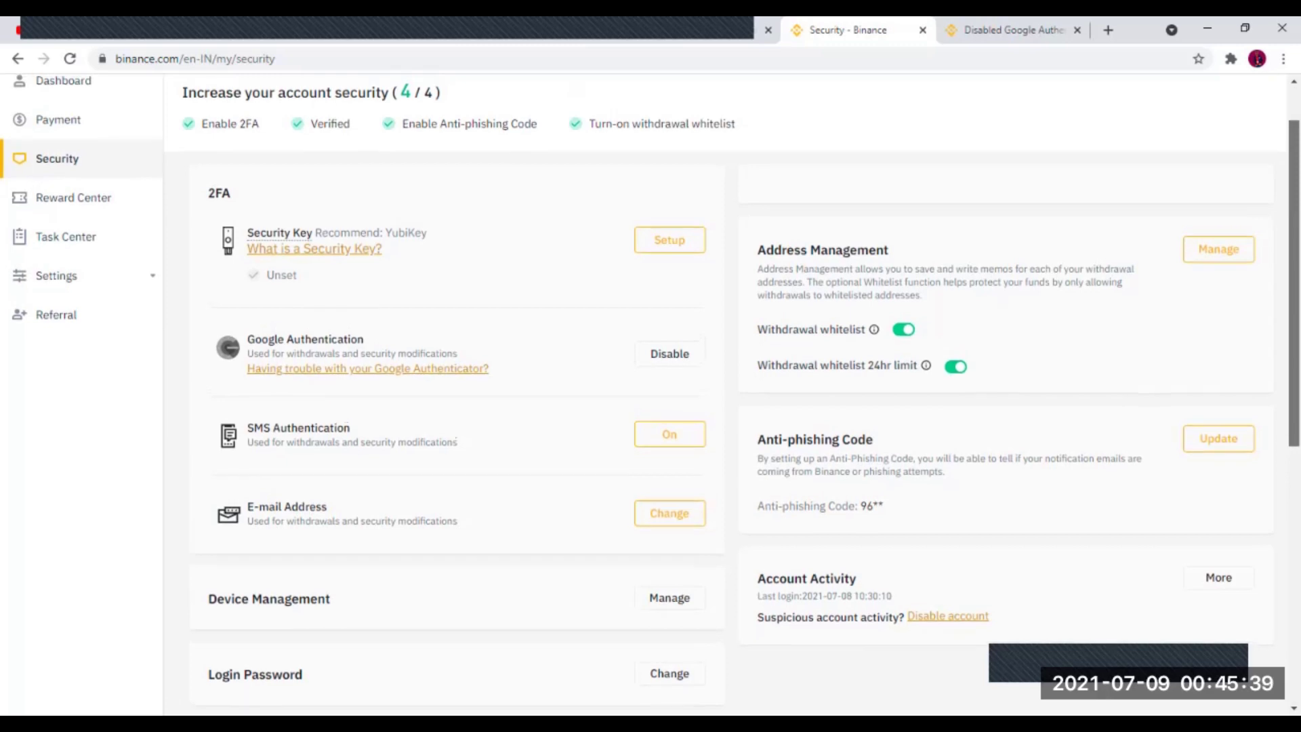
scroll(650, 385, down, 2)
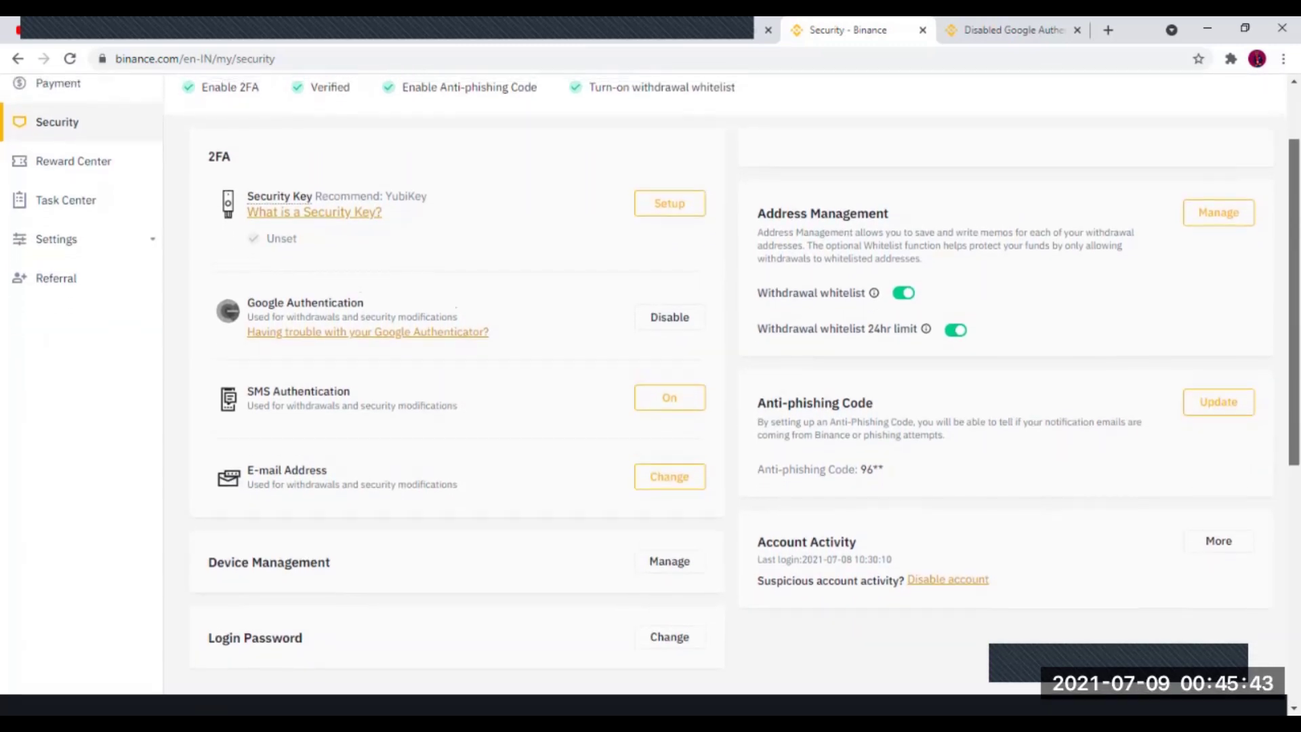
scroll(650, 384, up, 2)
scroll(650, 394, up, 1)
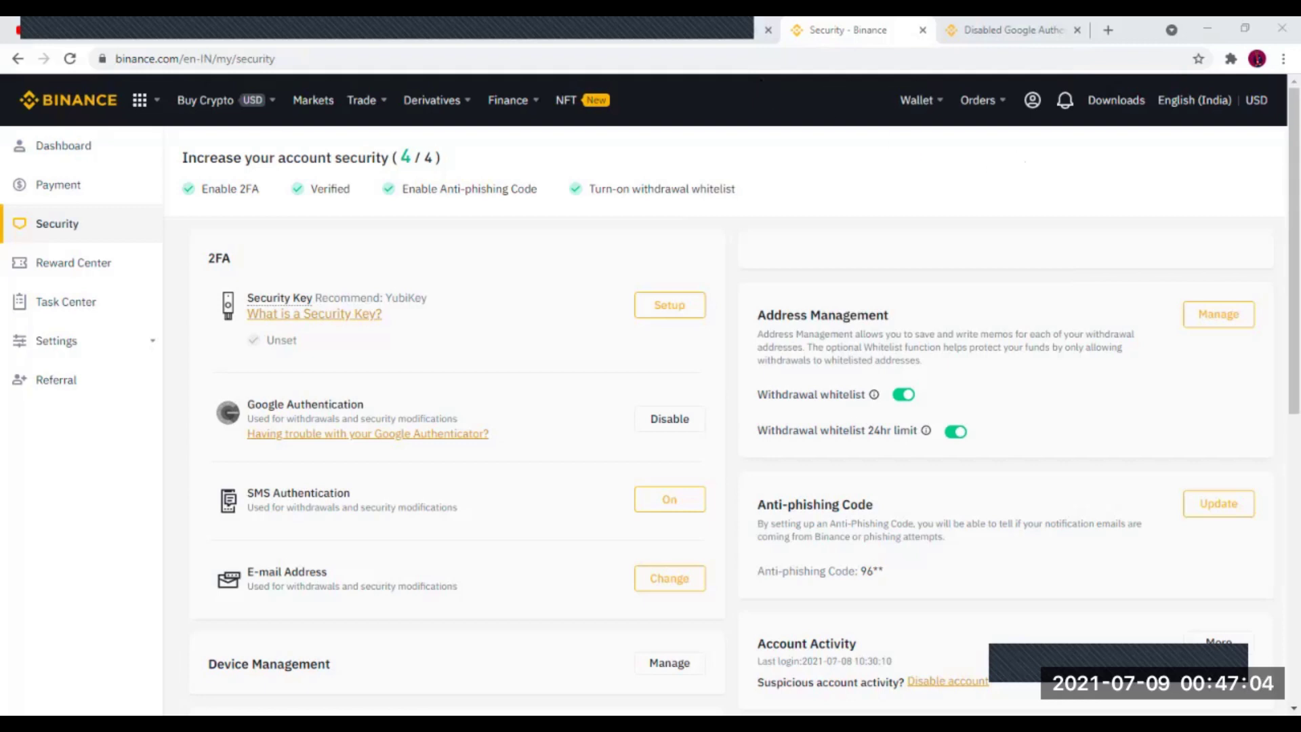
Open the account's Identification page to view the personal verification levels.
mouse_move(1030, 103)
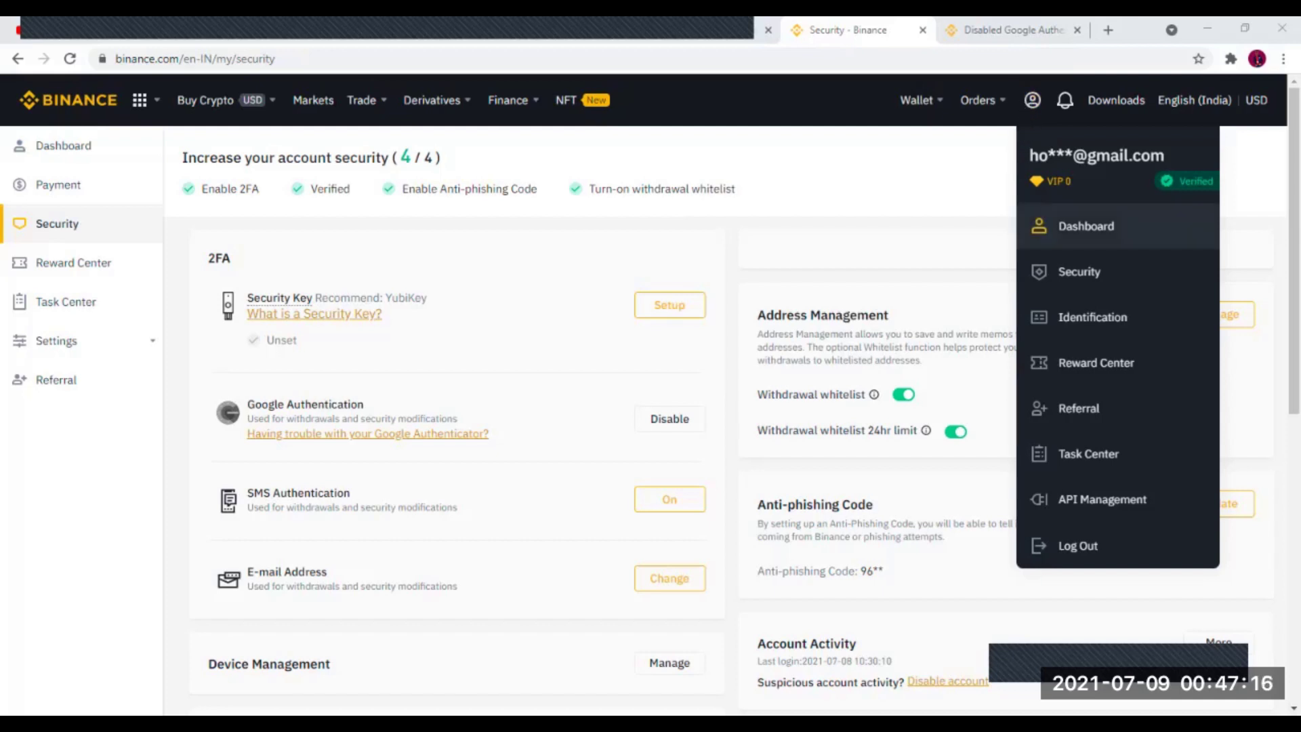
click(1093, 318)
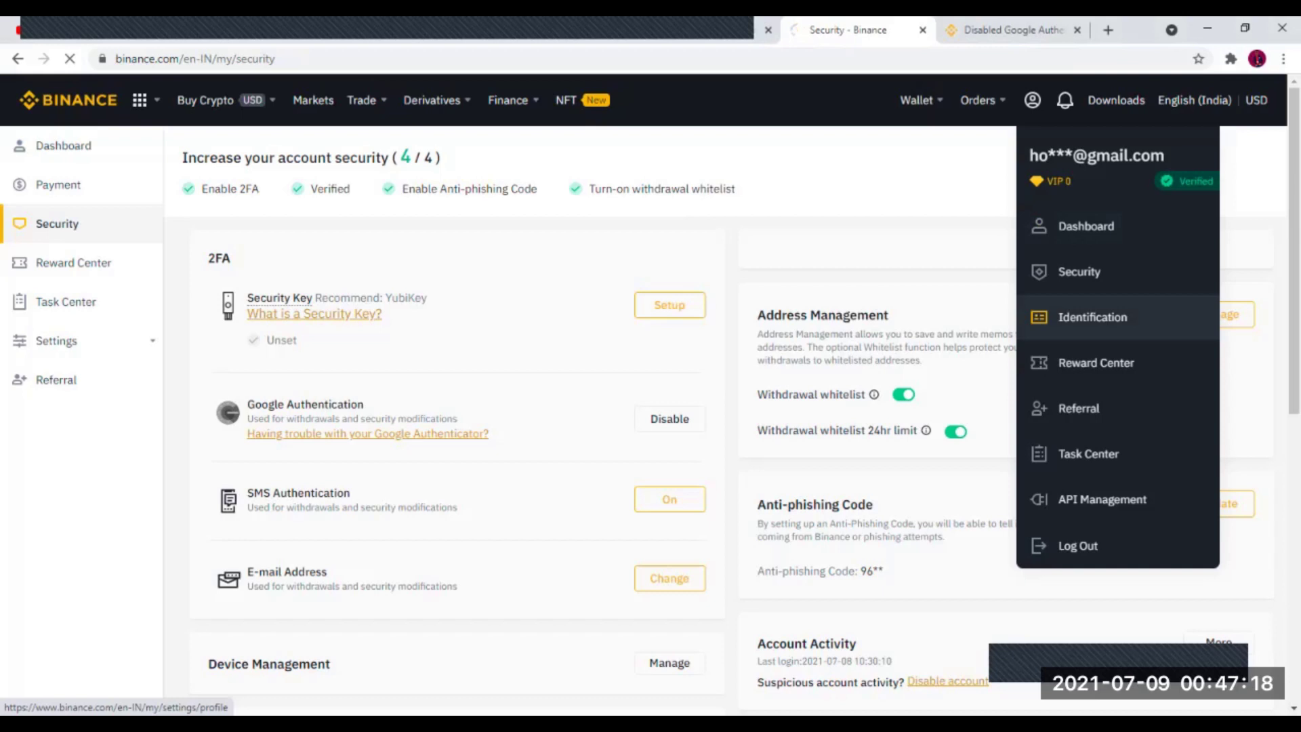
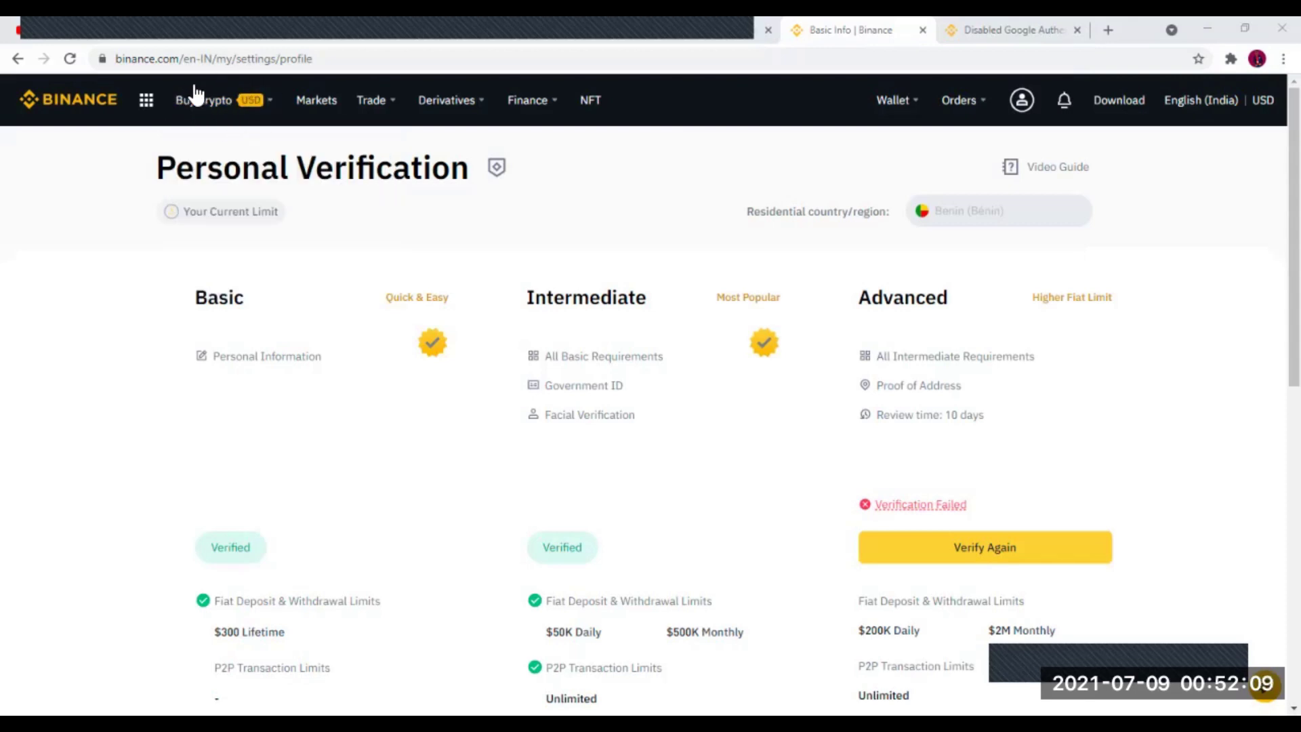
Open P2P Trading to browse the USDT buy offers, and switch to the Express purchase form.
mouse_move(244, 101)
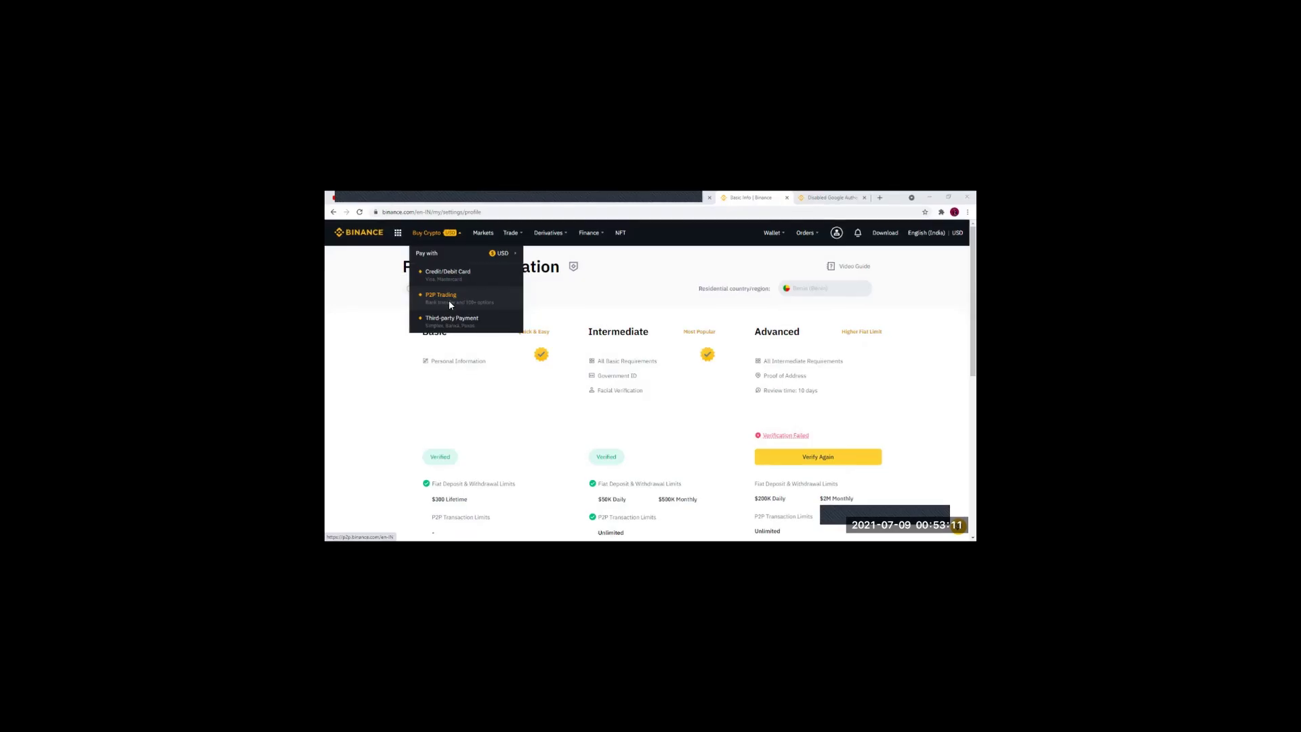
click(252, 246)
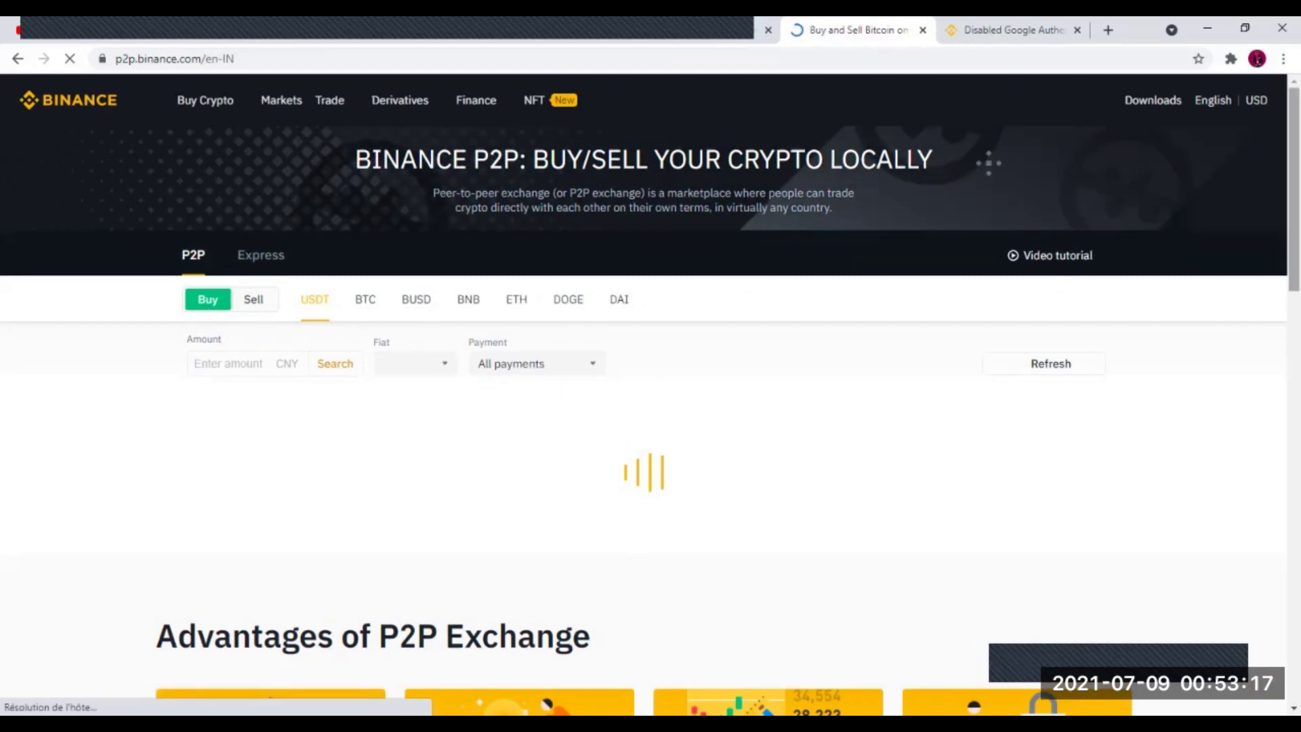
scroll(651, 406, down, 3)
scroll(651, 407, down, 3)
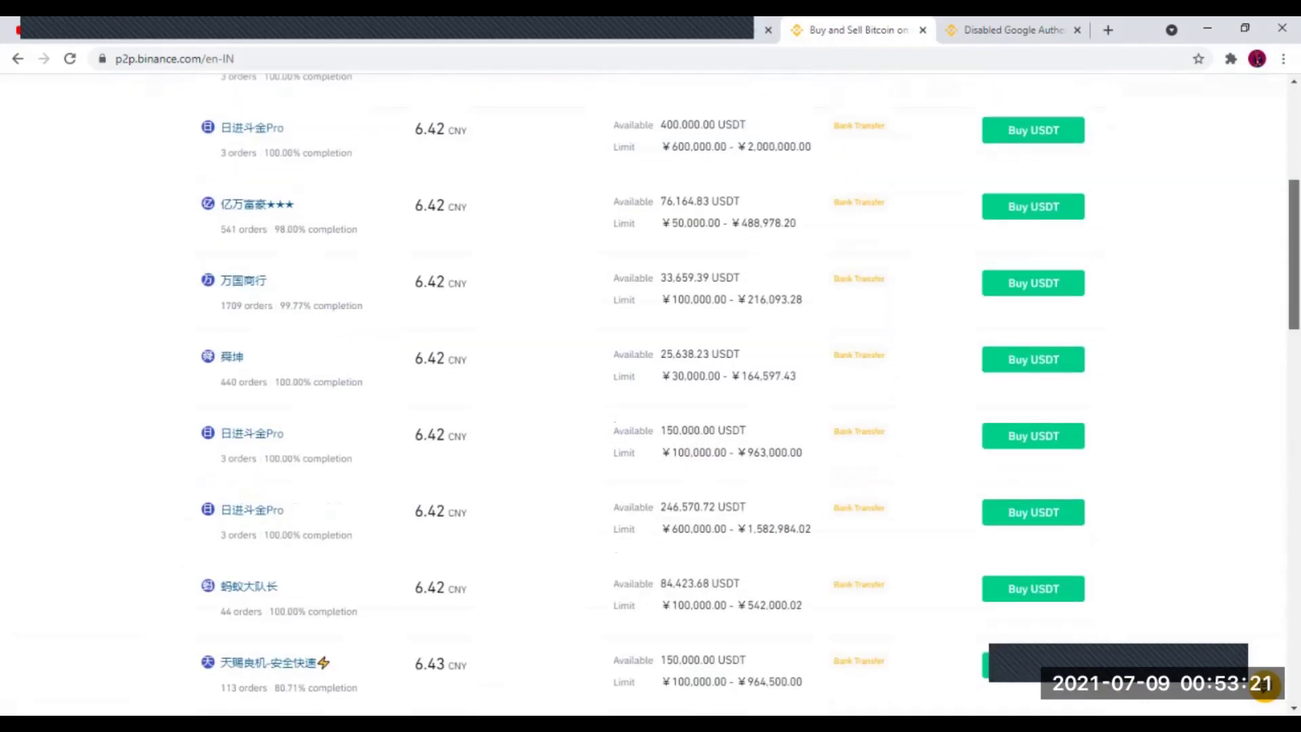
scroll(651, 407, up, 3)
scroll(651, 407, up, 3)
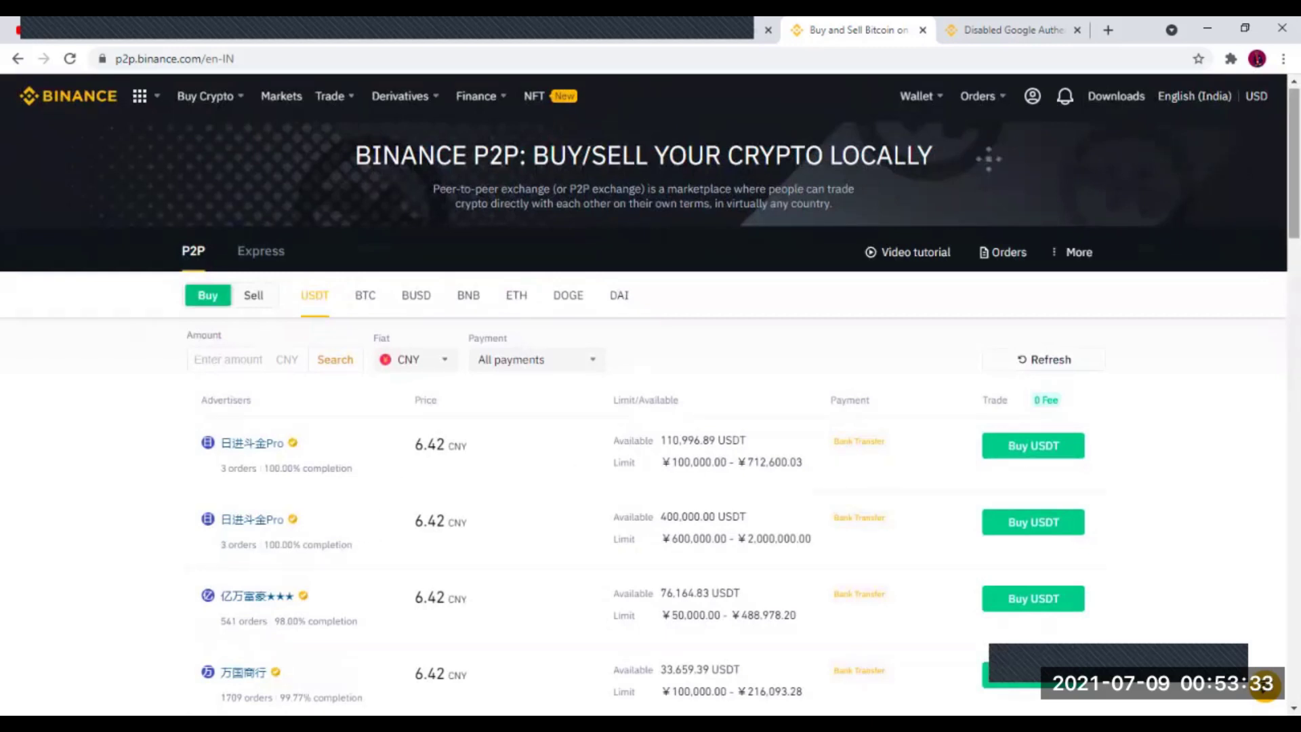
scroll(650, 391, down, 9)
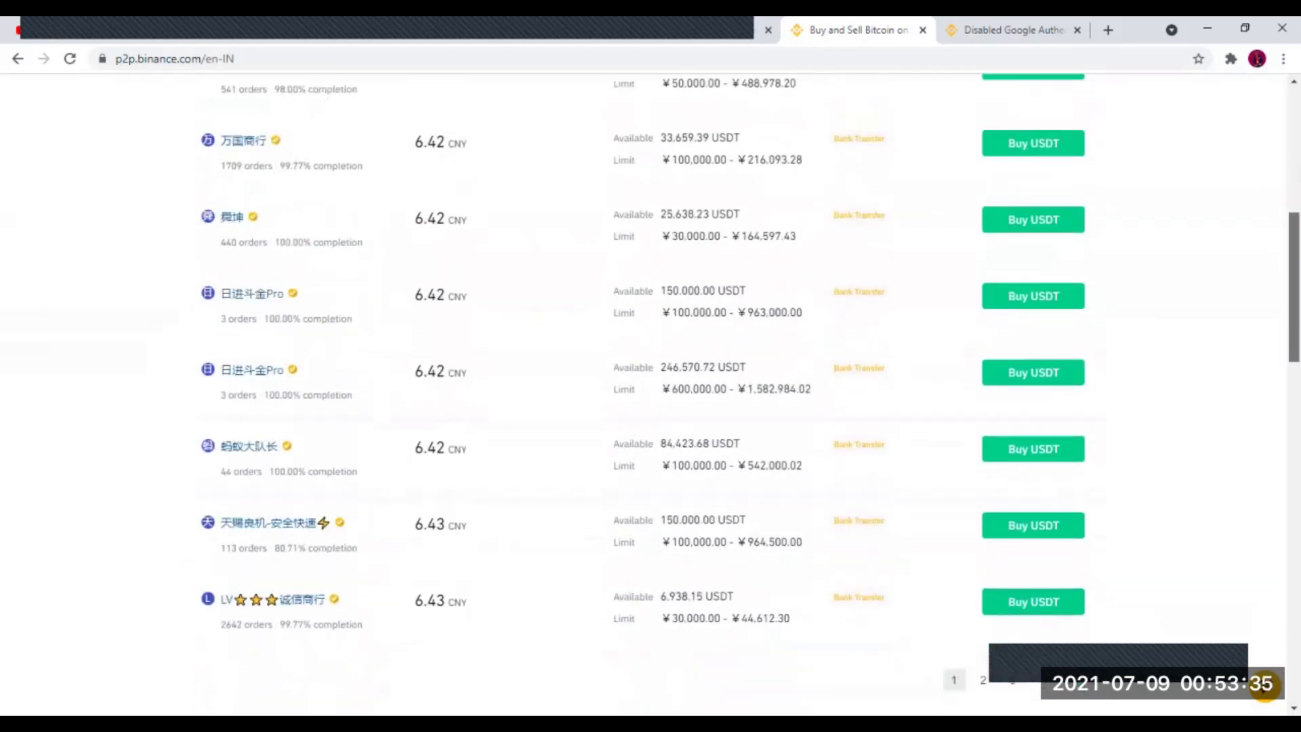
scroll(651, 393, up, 10)
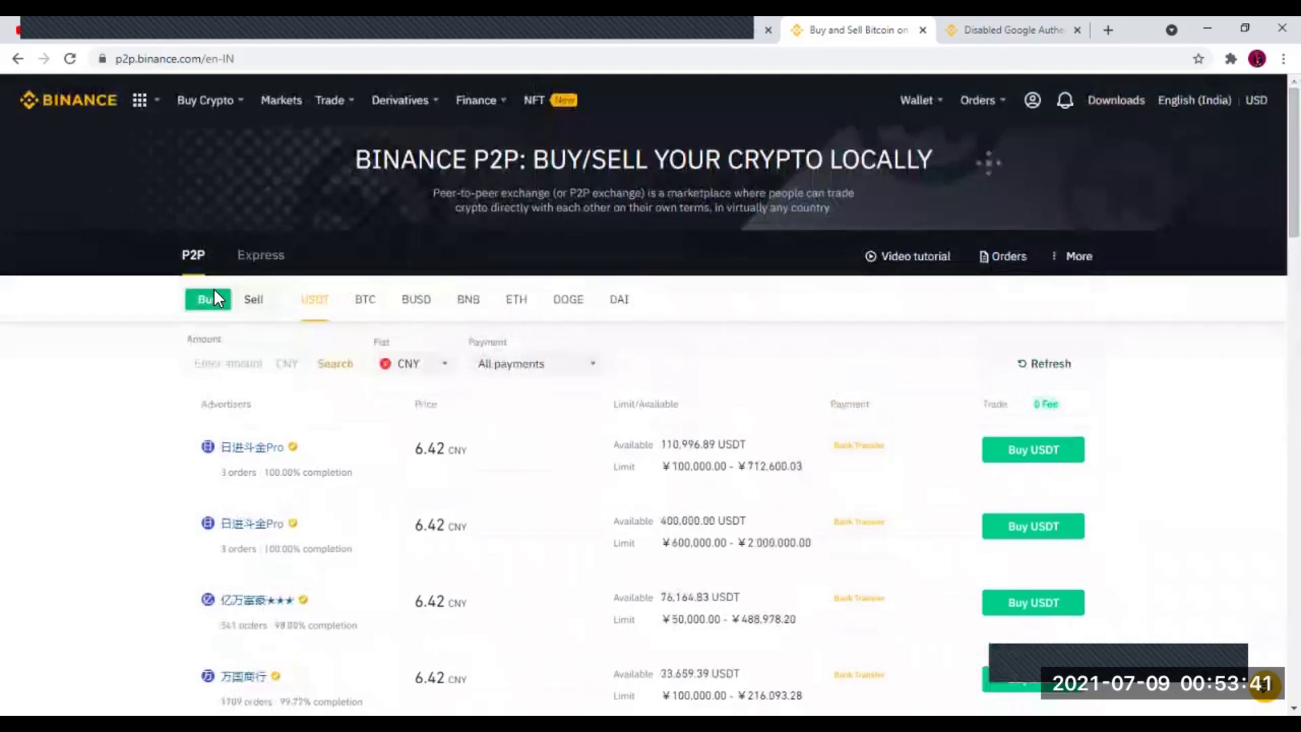
click(266, 264)
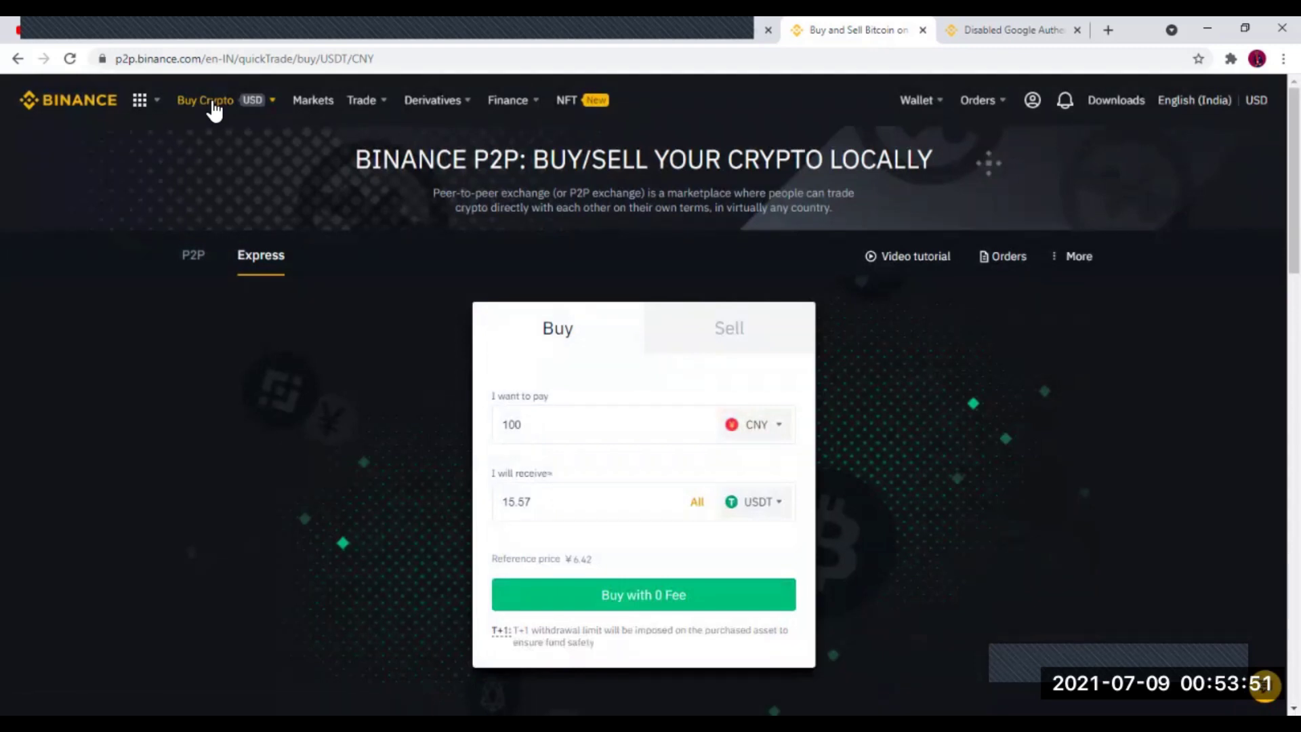
Open the Credit/Debit Card crypto purchase in USD and set the amount to spend to 20.
mouse_move(212, 110)
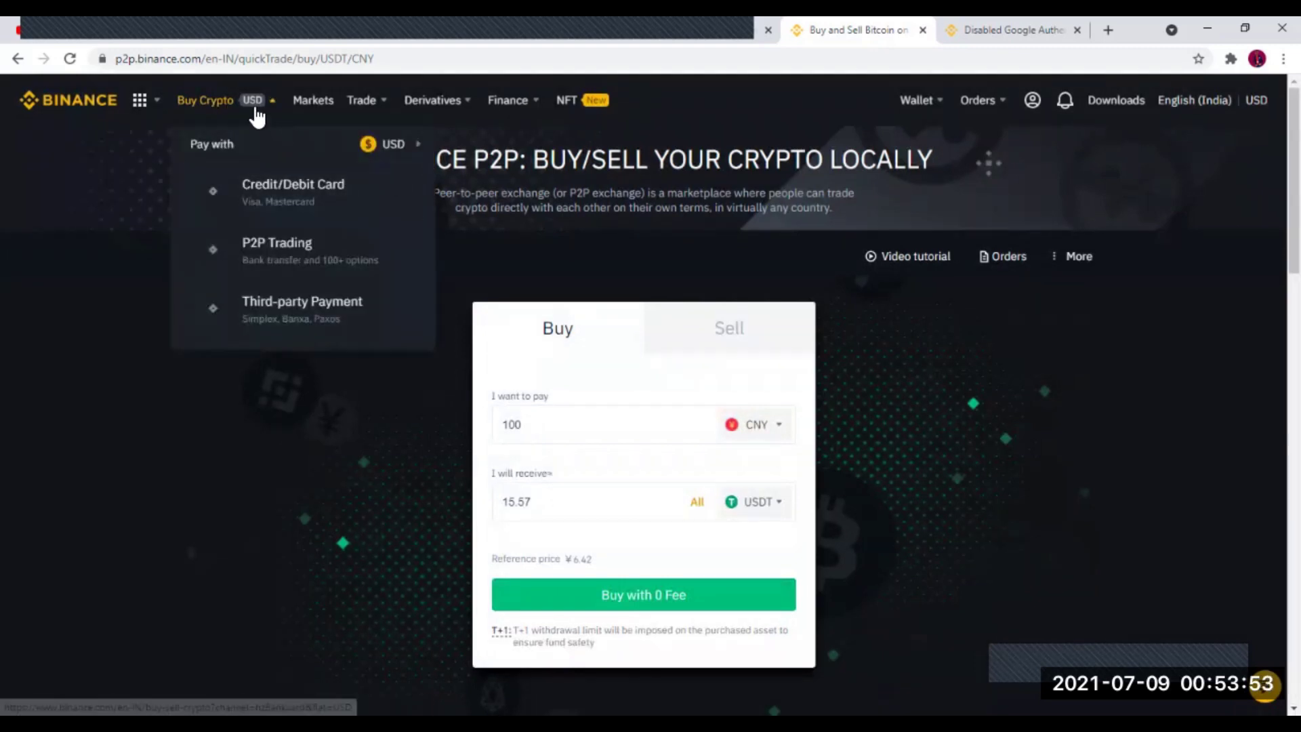
click(319, 201)
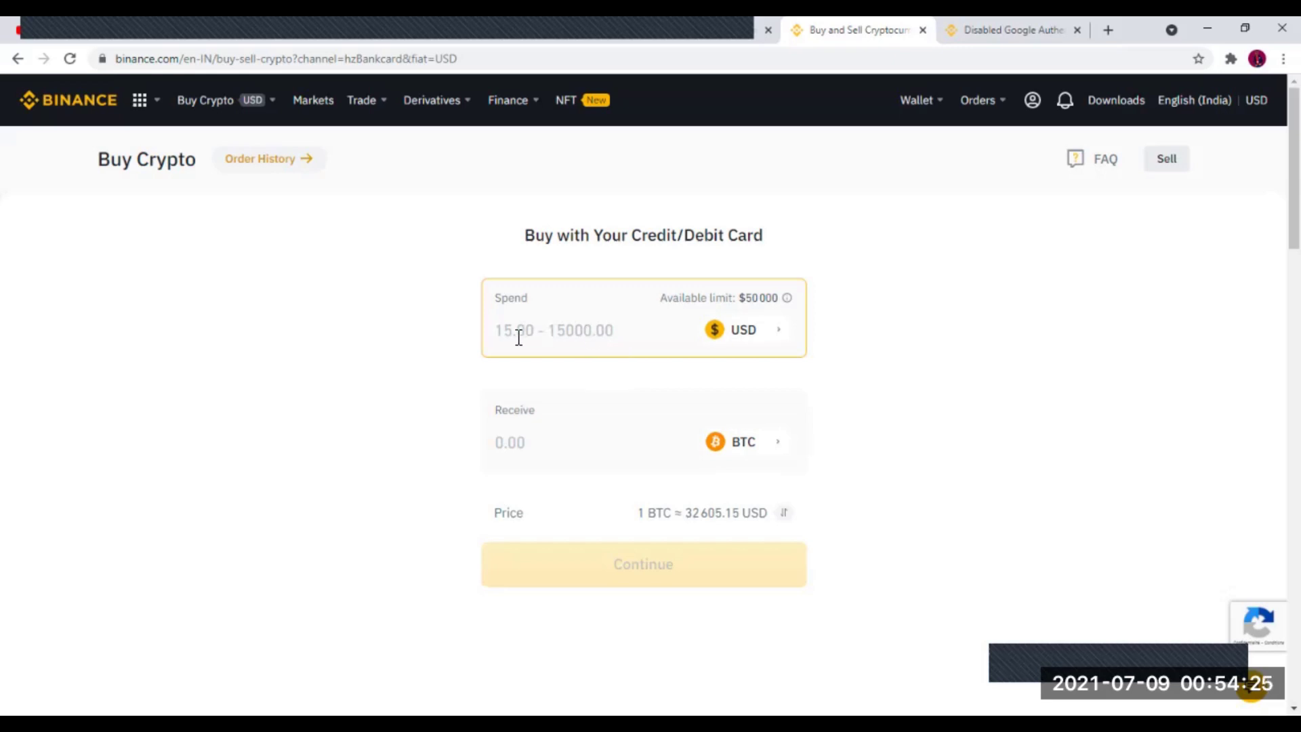
text(1)
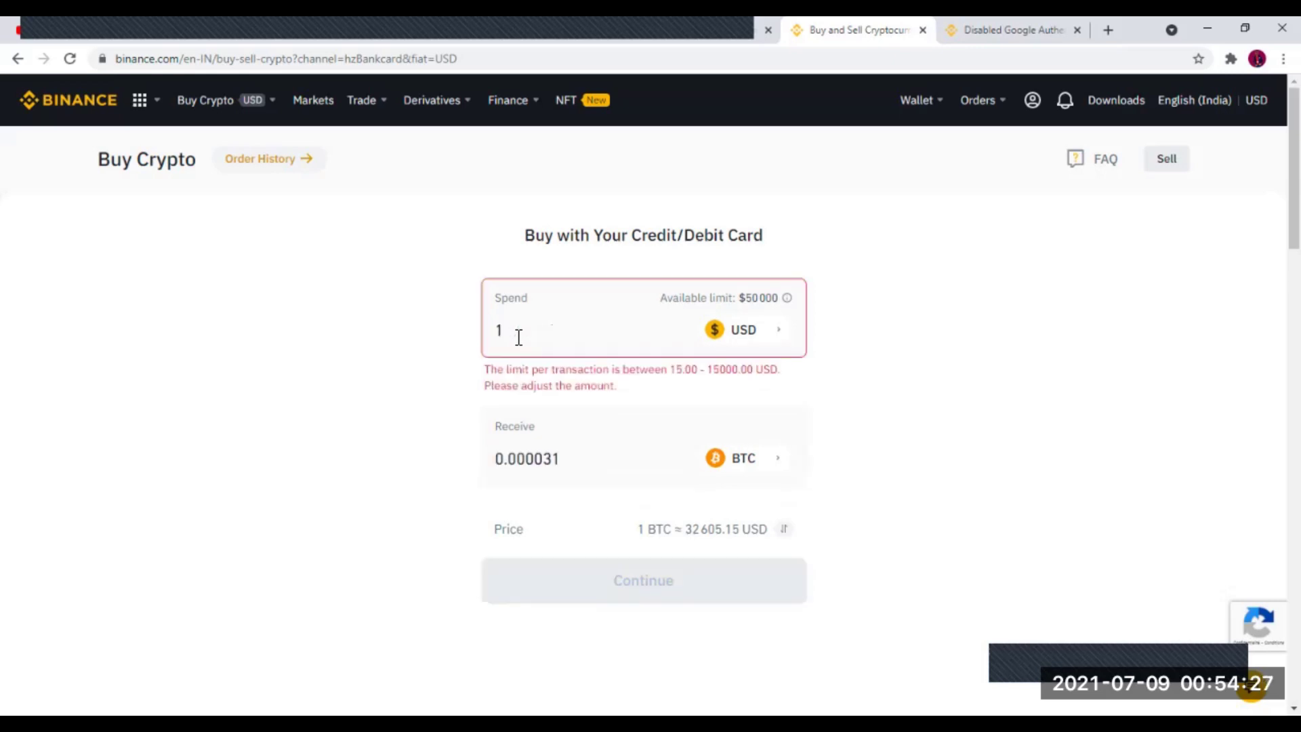
key(BackSpace)
text(20)
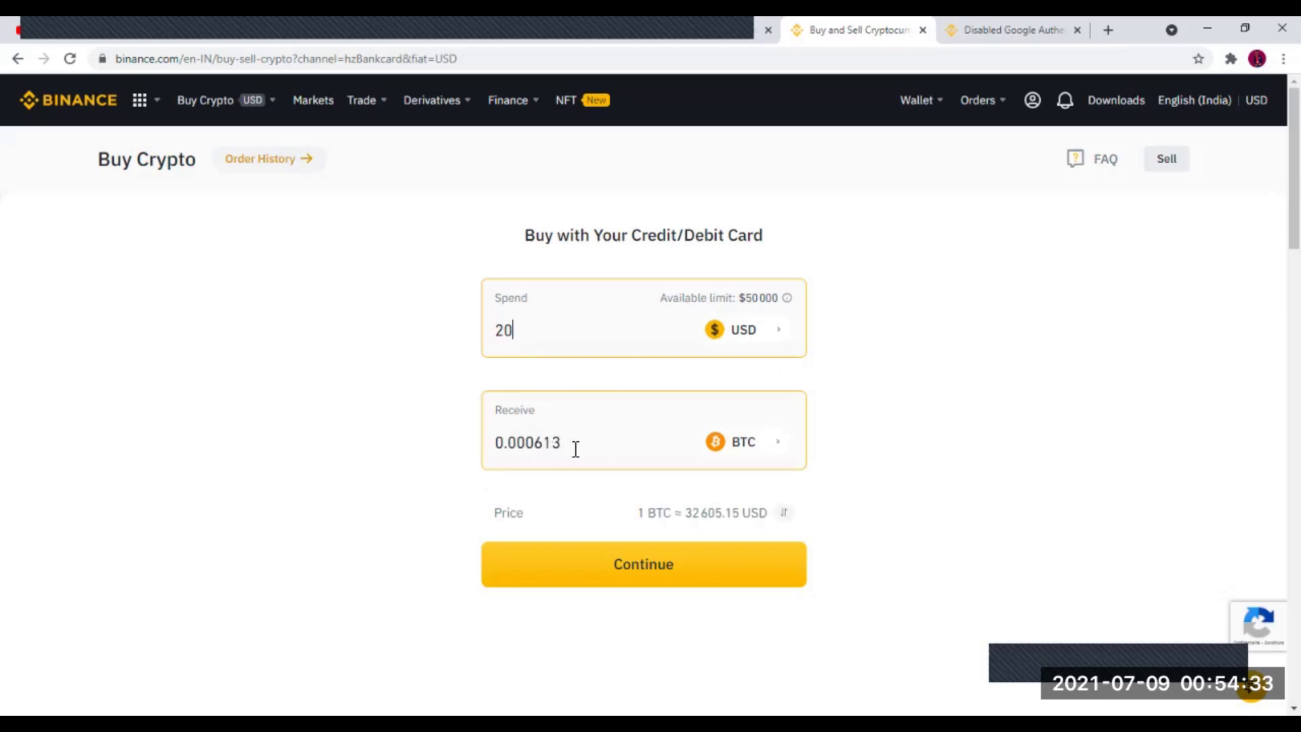
Choose DOT (Polkadot) as the crypto to receive and continue to the card payment.
click(785, 448)
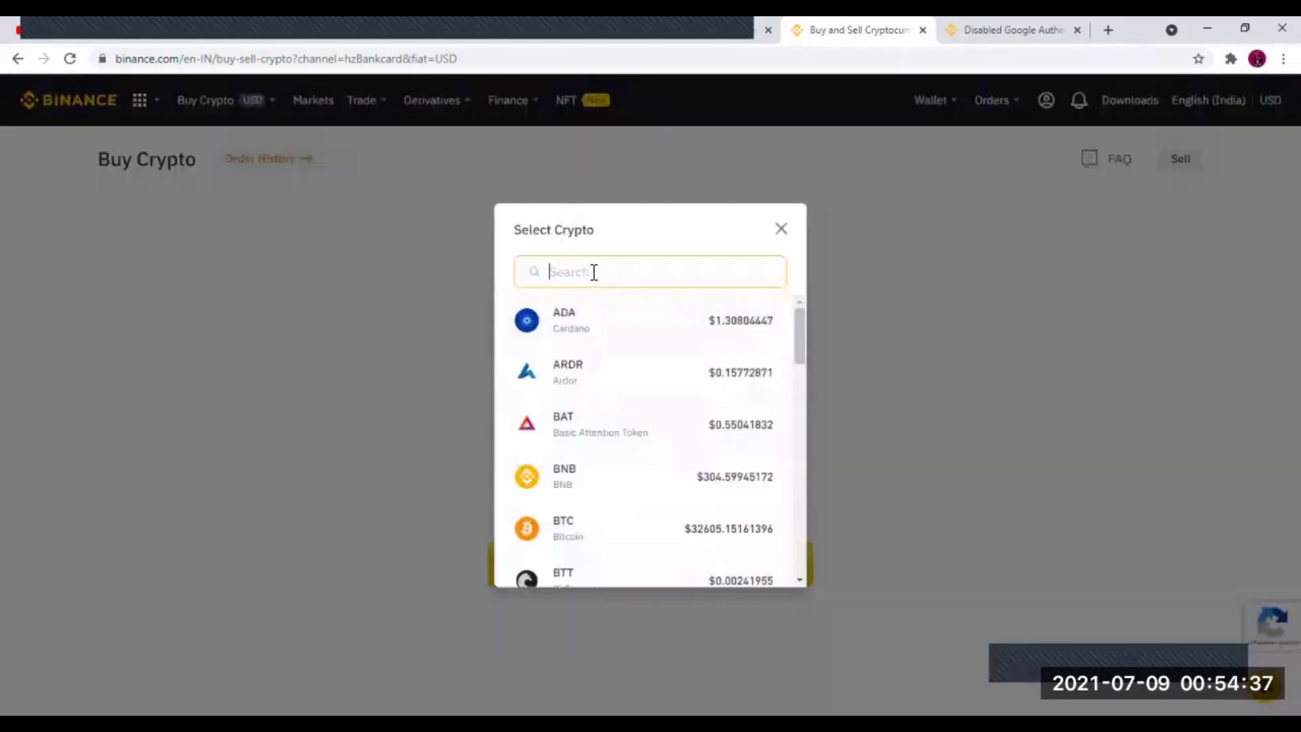
text(DOT)
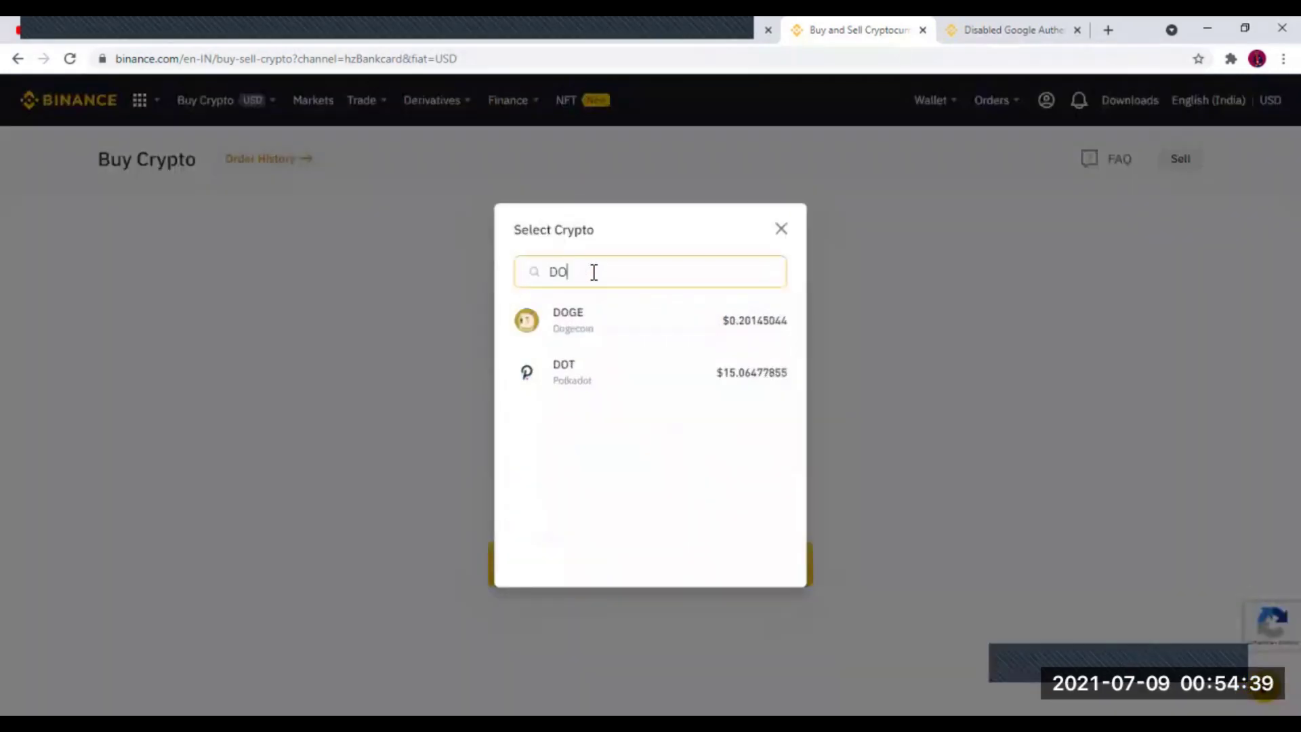
click(580, 344)
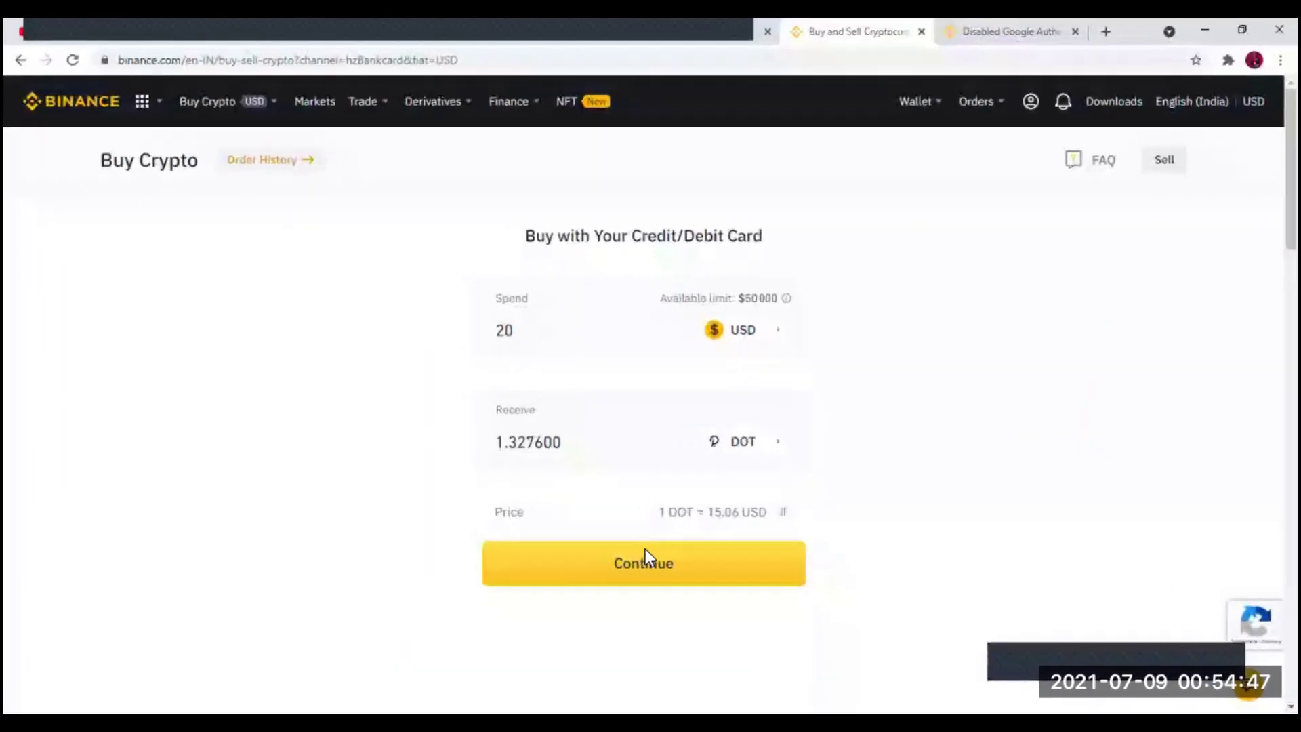
click(645, 556)
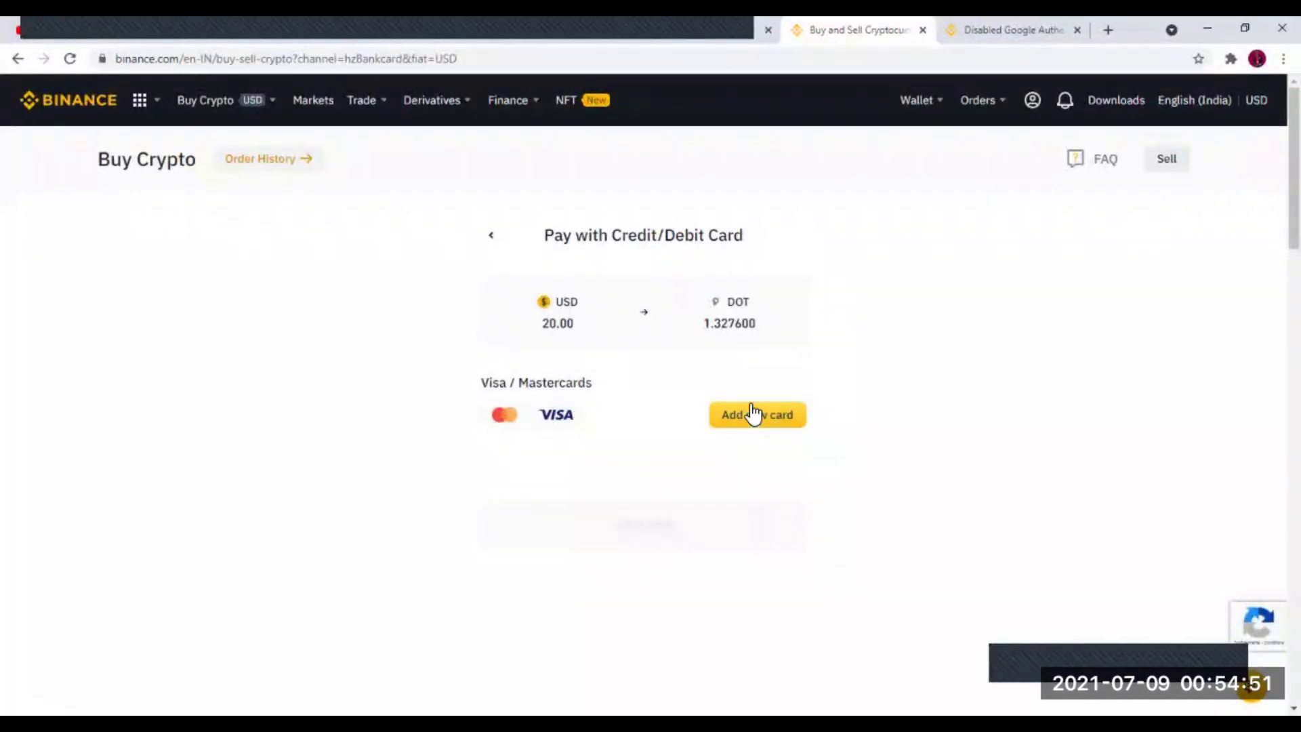
Open the form for adding a new card and go through its card number, expiry date and security code fields.
click(780, 416)
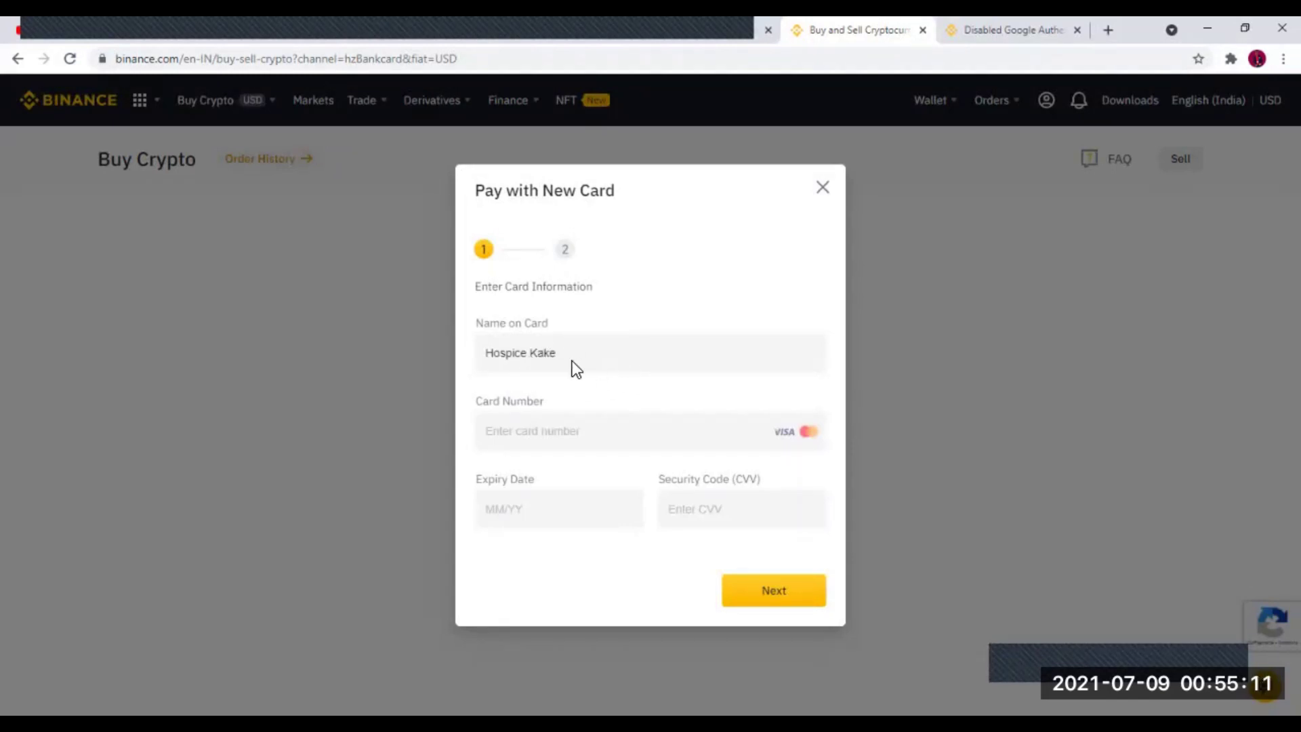
click(543, 442)
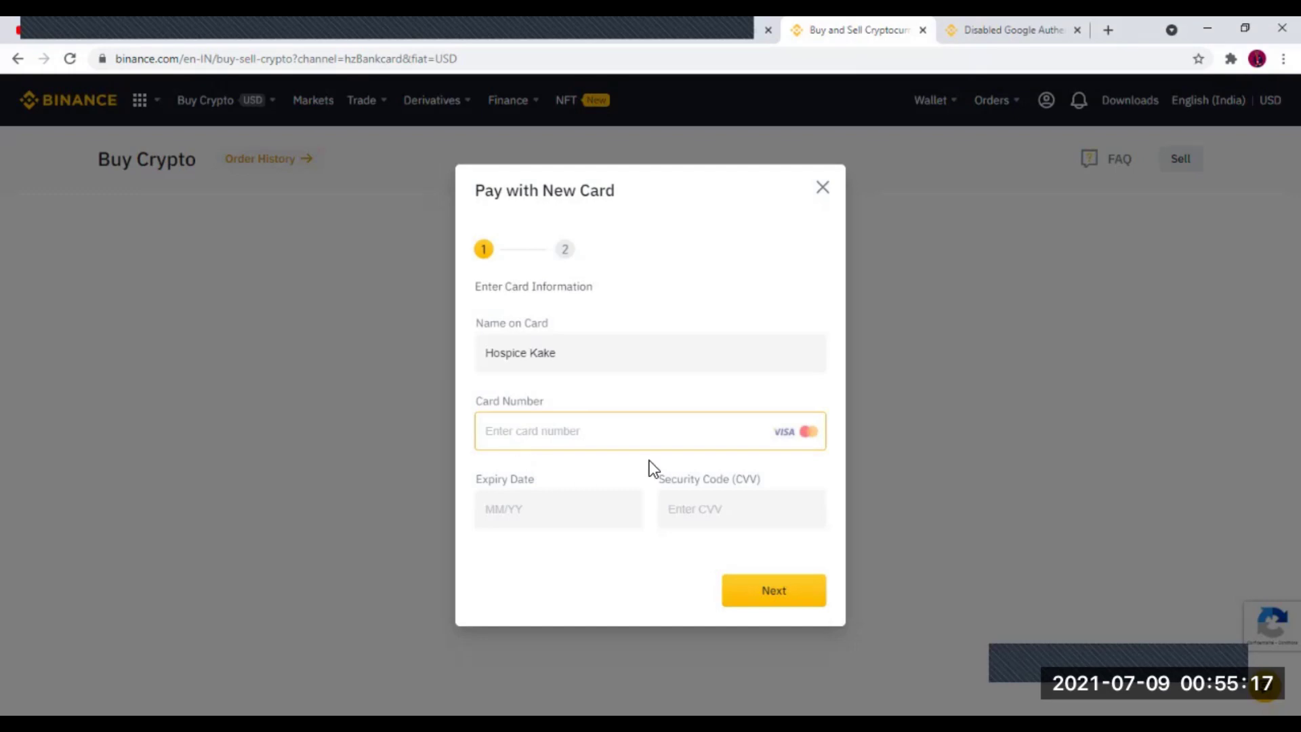
click(517, 507)
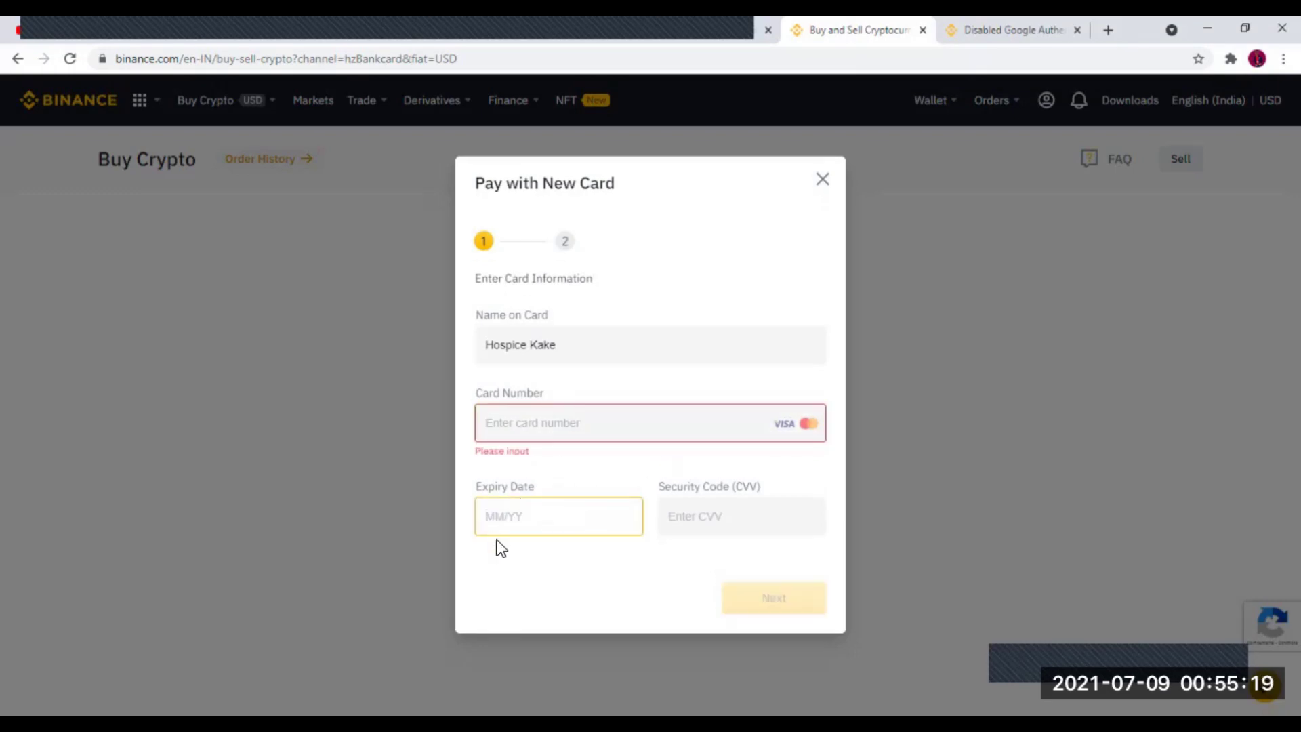
click(745, 511)
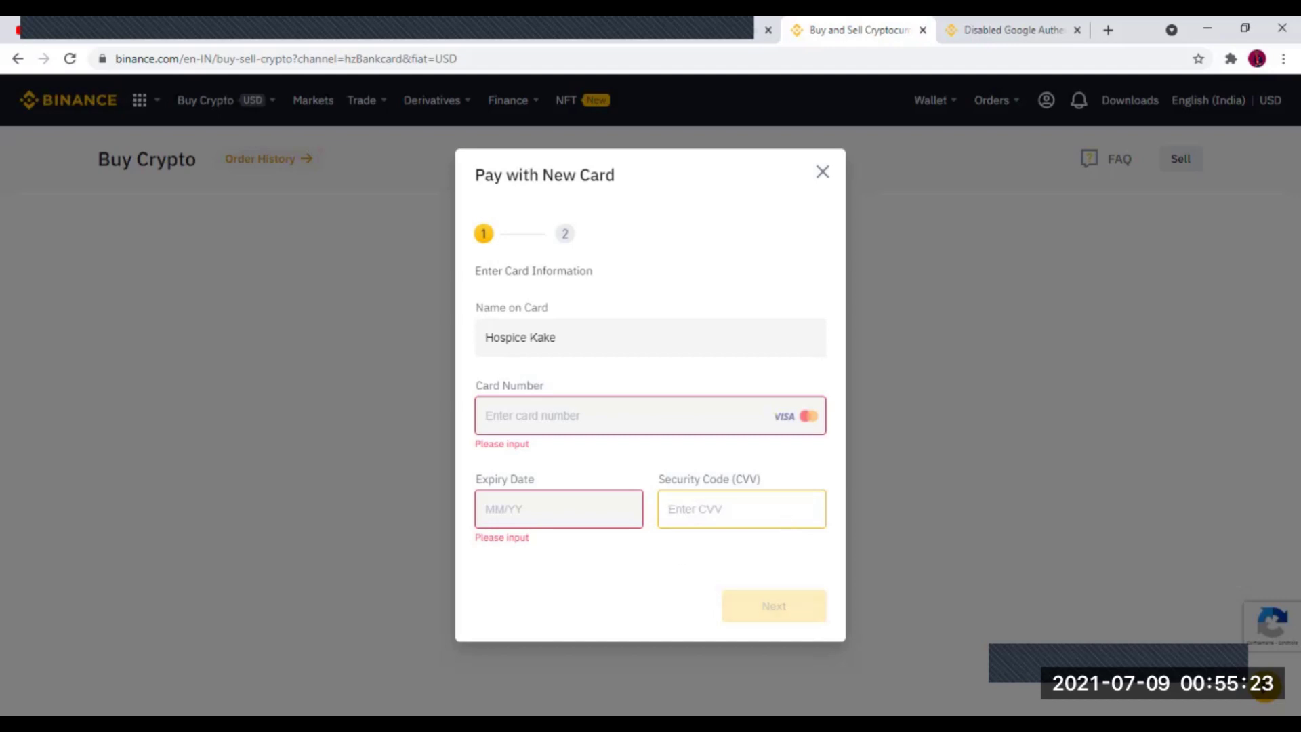
key(Tab)
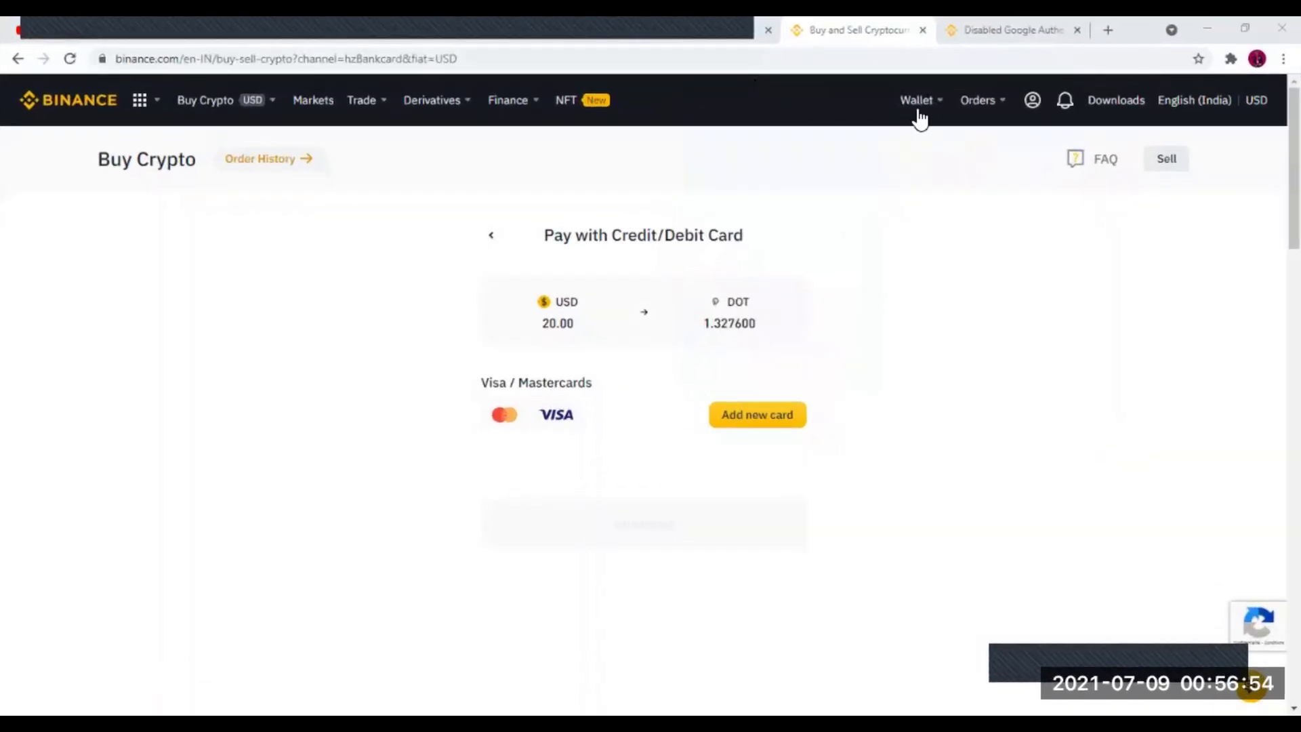
Open the Fiat and Spot wallet and search the coin list for ETH.
mouse_move(929, 106)
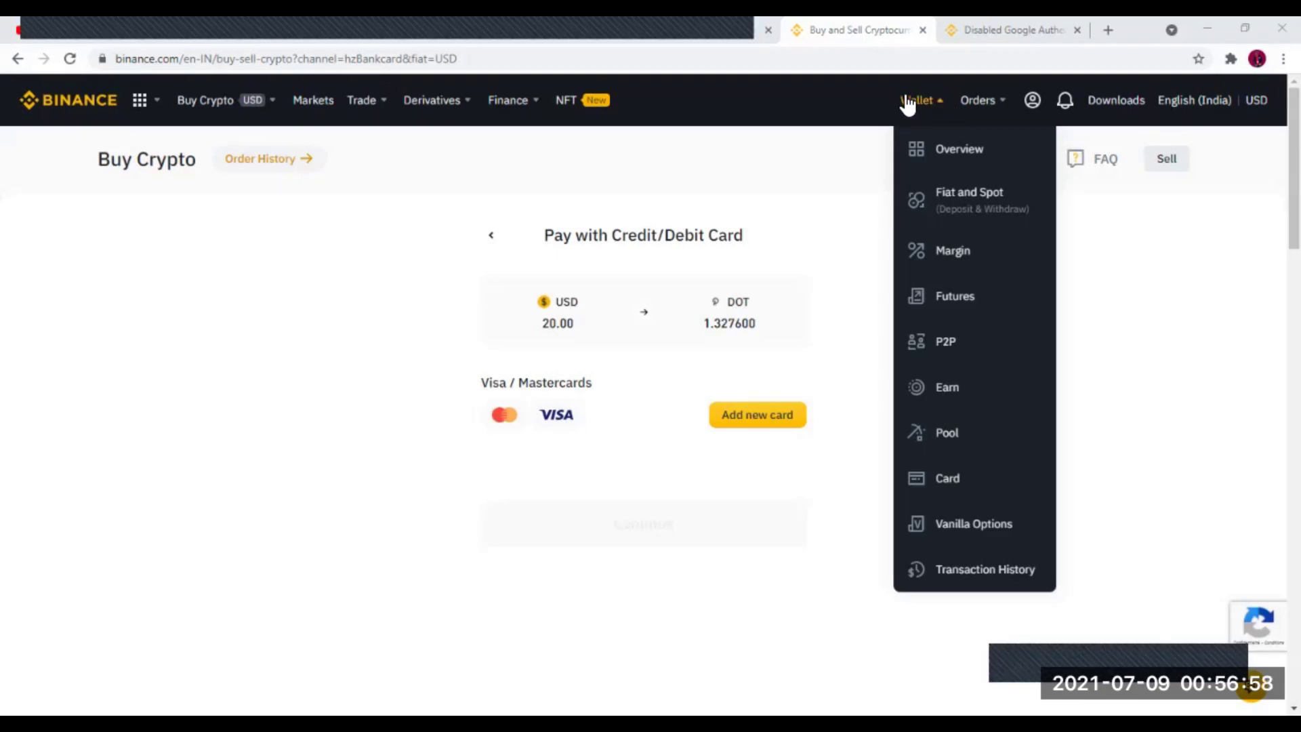
click(964, 205)
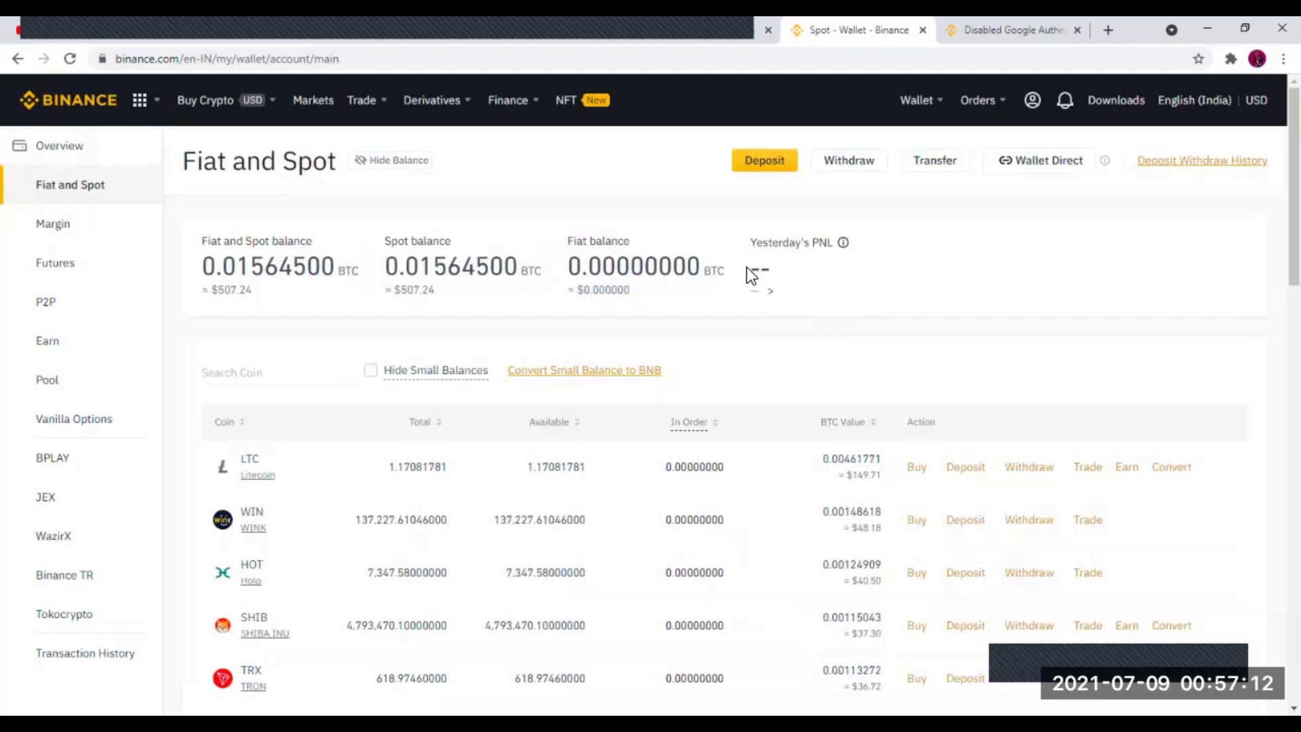
click(250, 372)
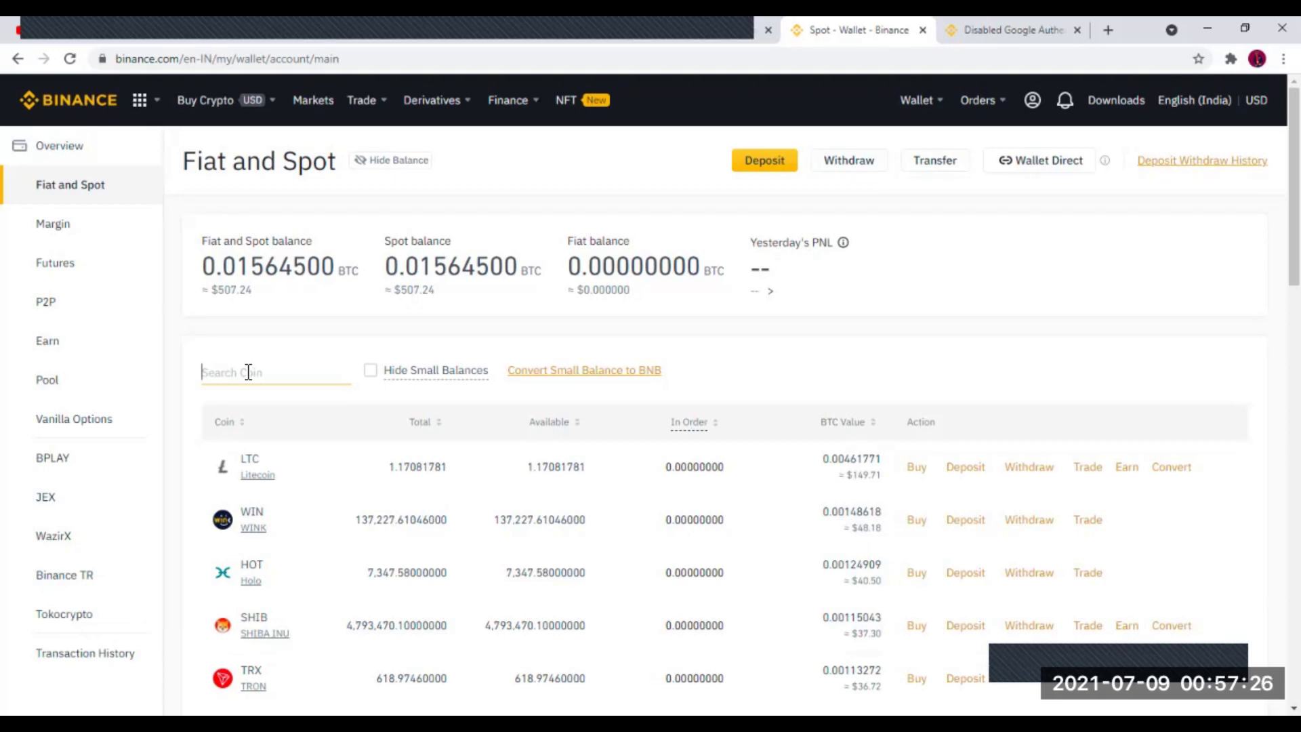
text(E)
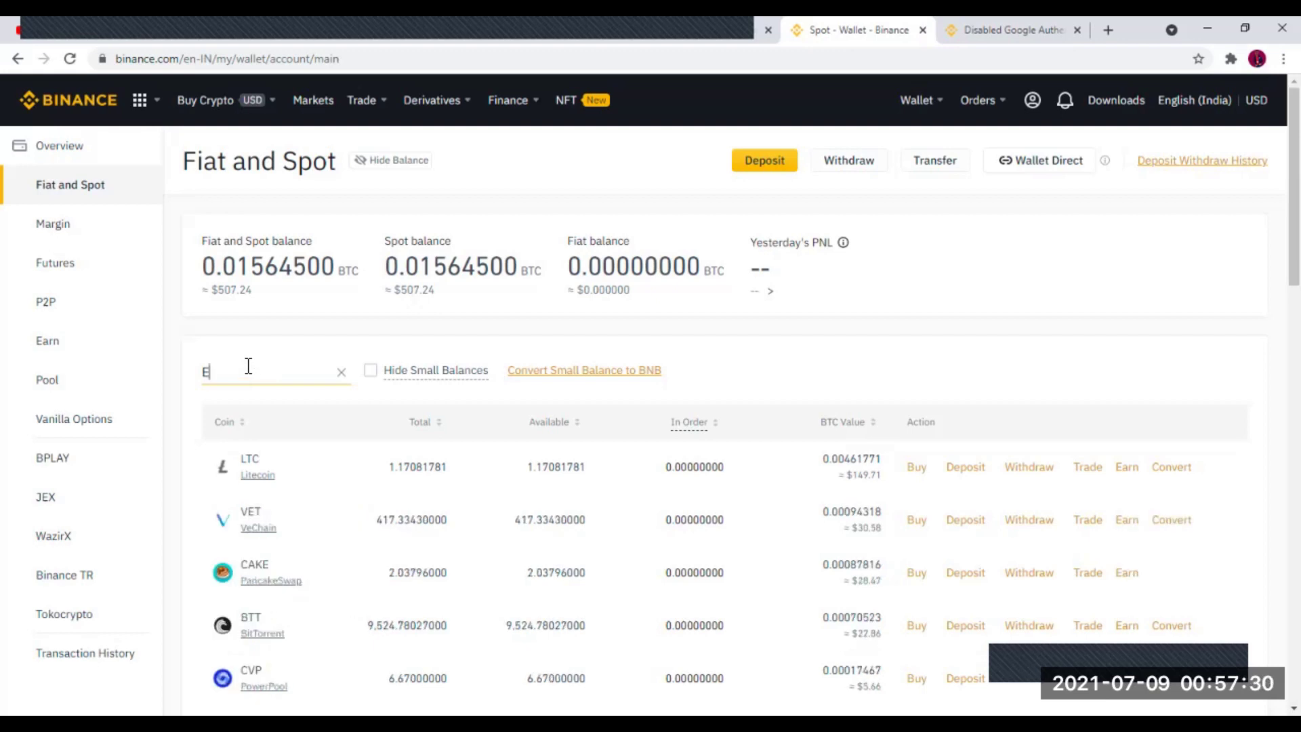
text(TH)
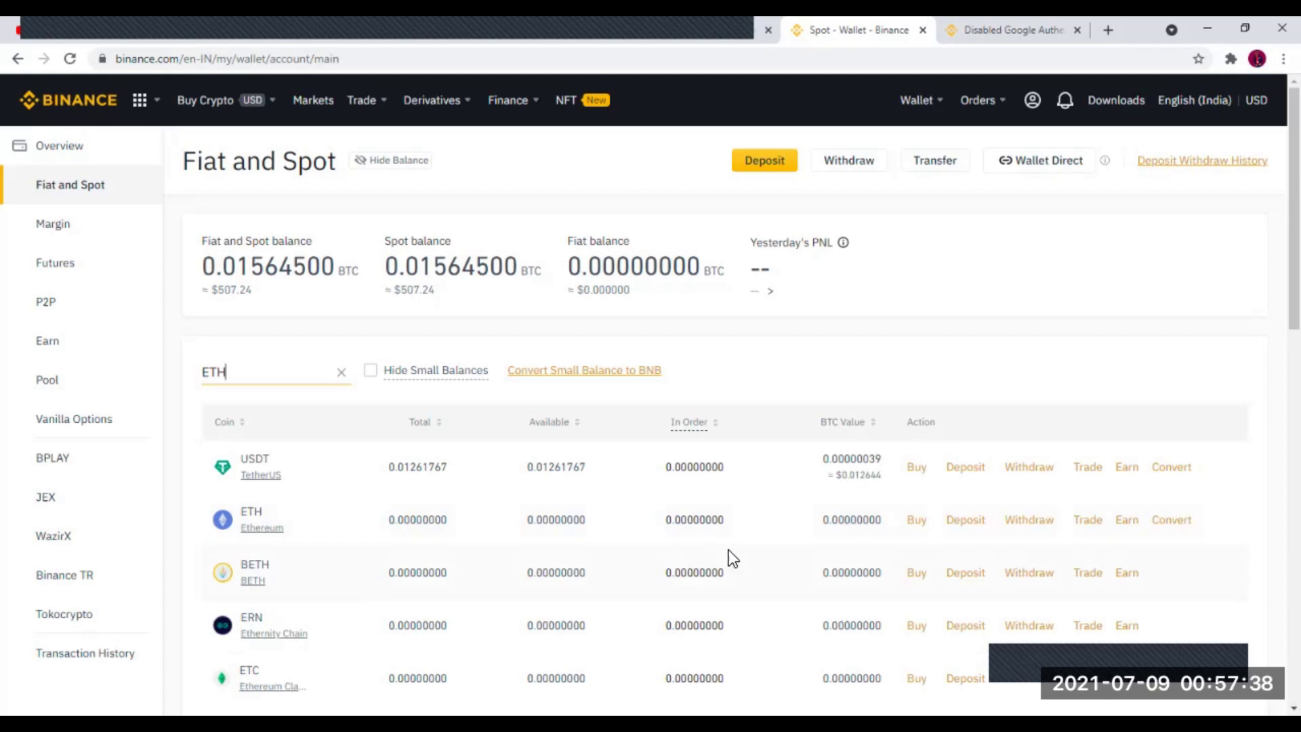
Set up an ETH deposit over the BEP20 (BSC) network and copy its deposit address.
click(968, 534)
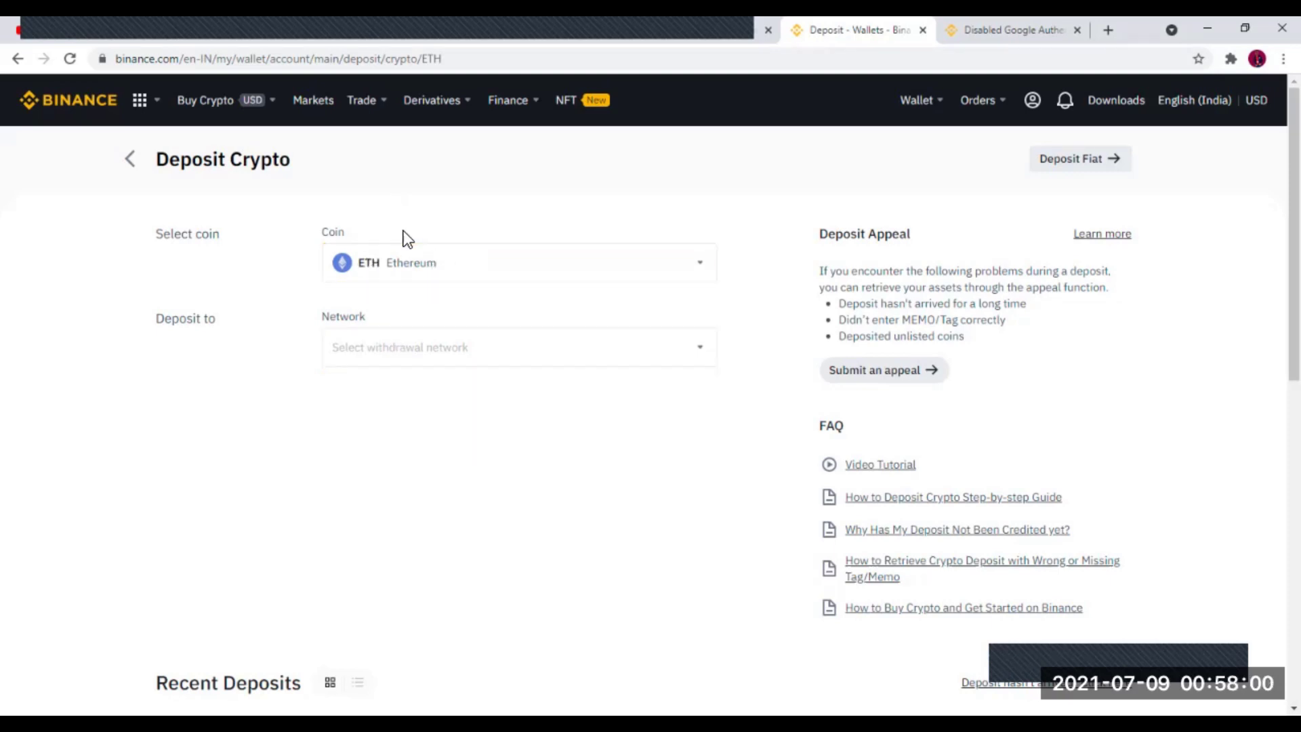
click(404, 347)
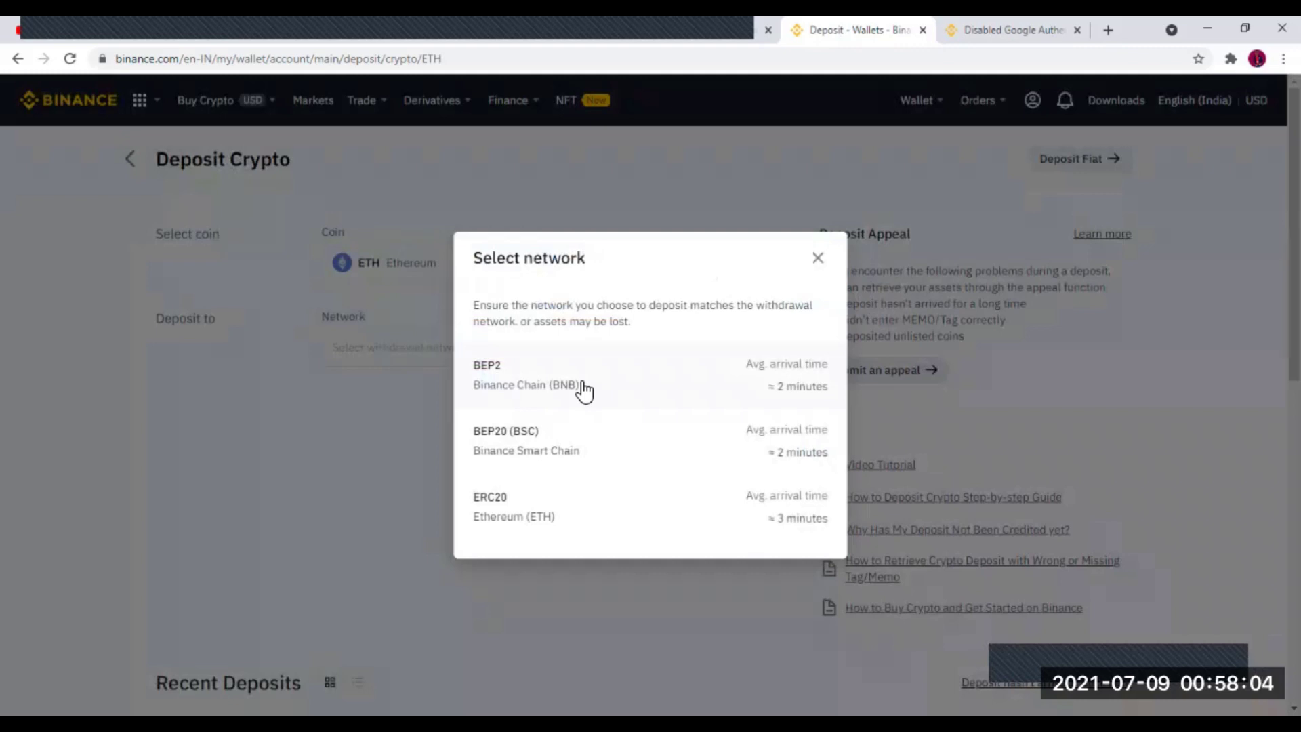
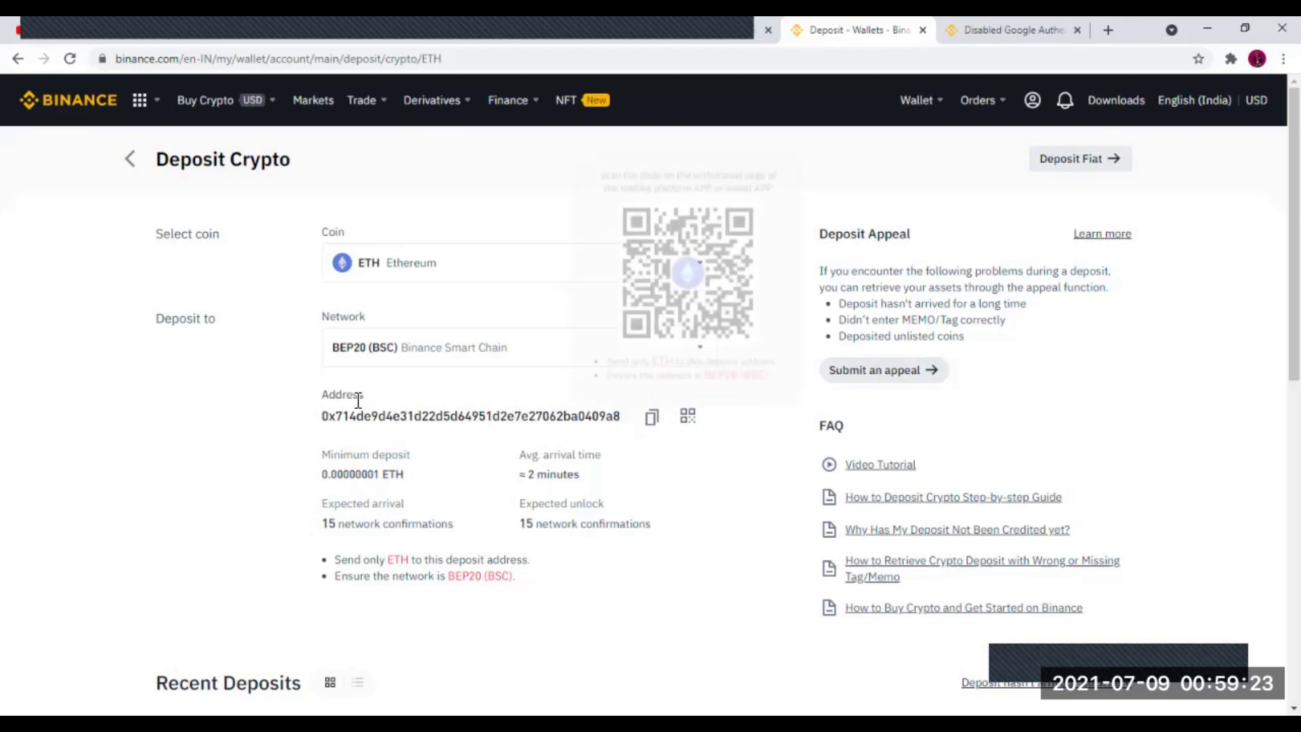
double_click(323, 416)
click(287, 420)
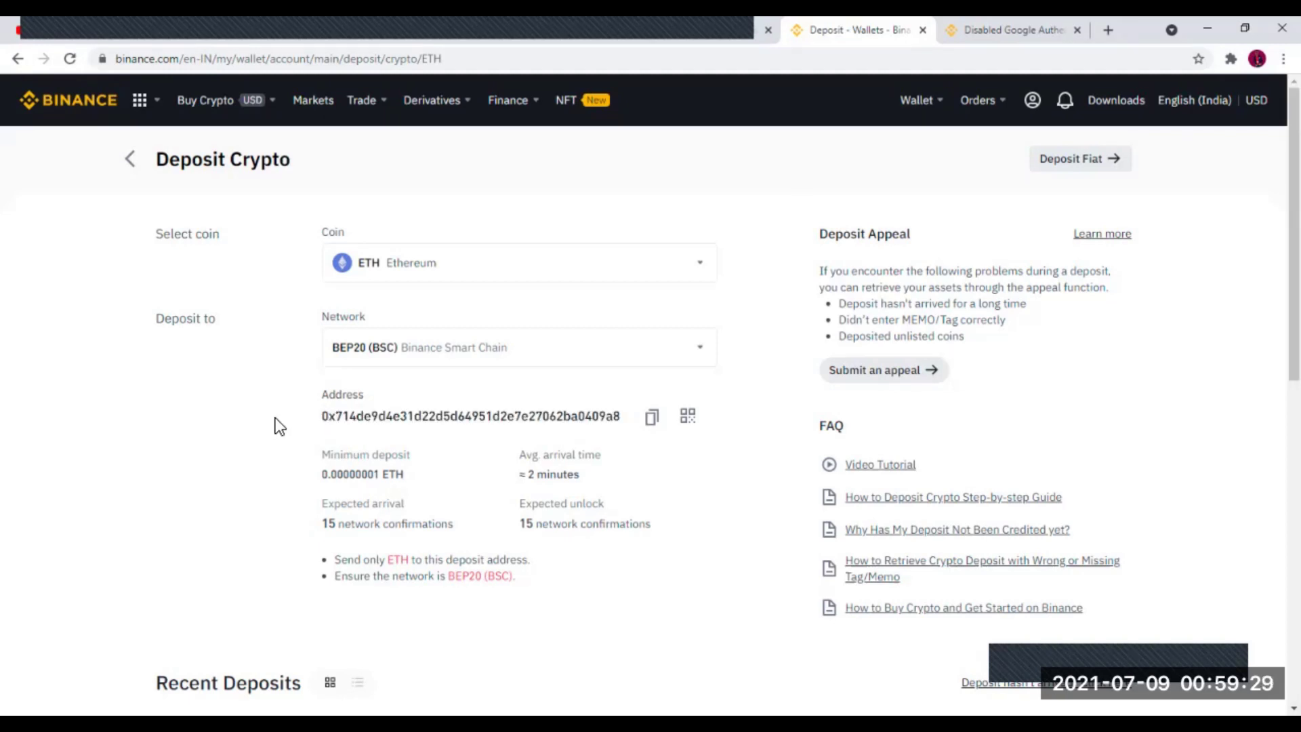
click(654, 420)
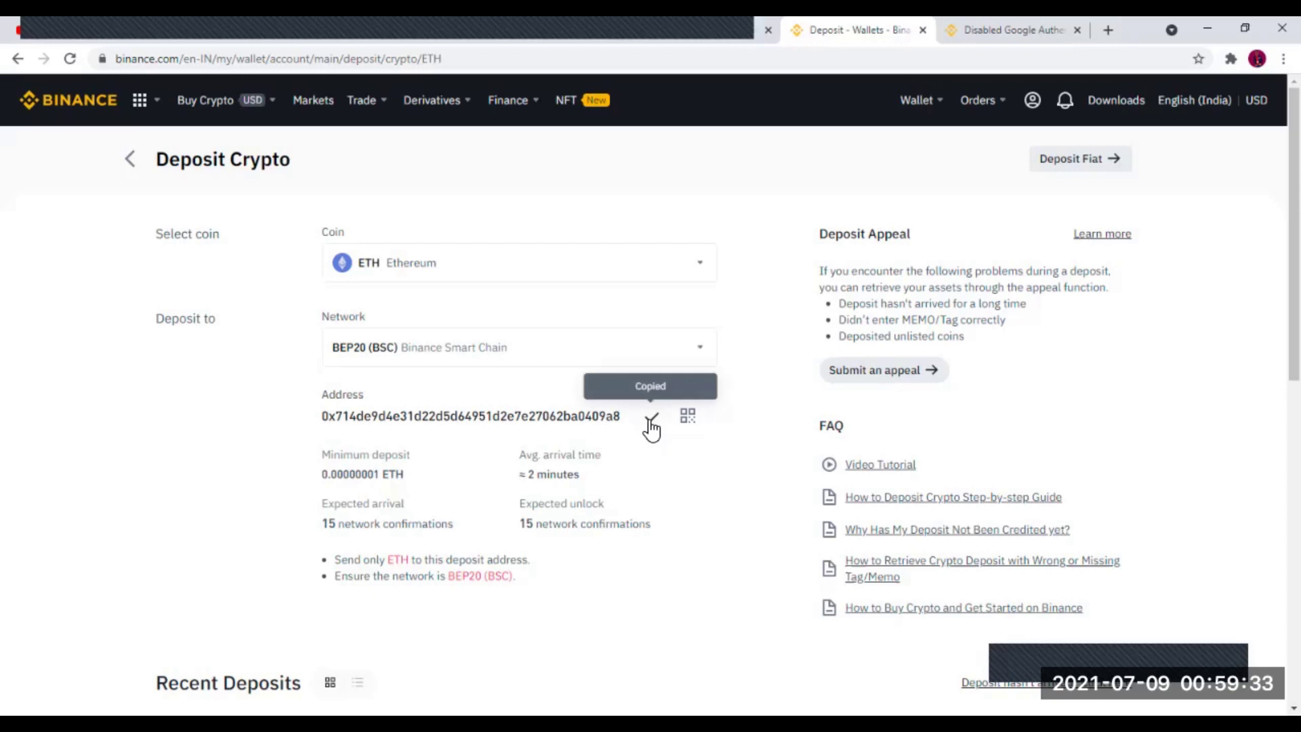
click(652, 426)
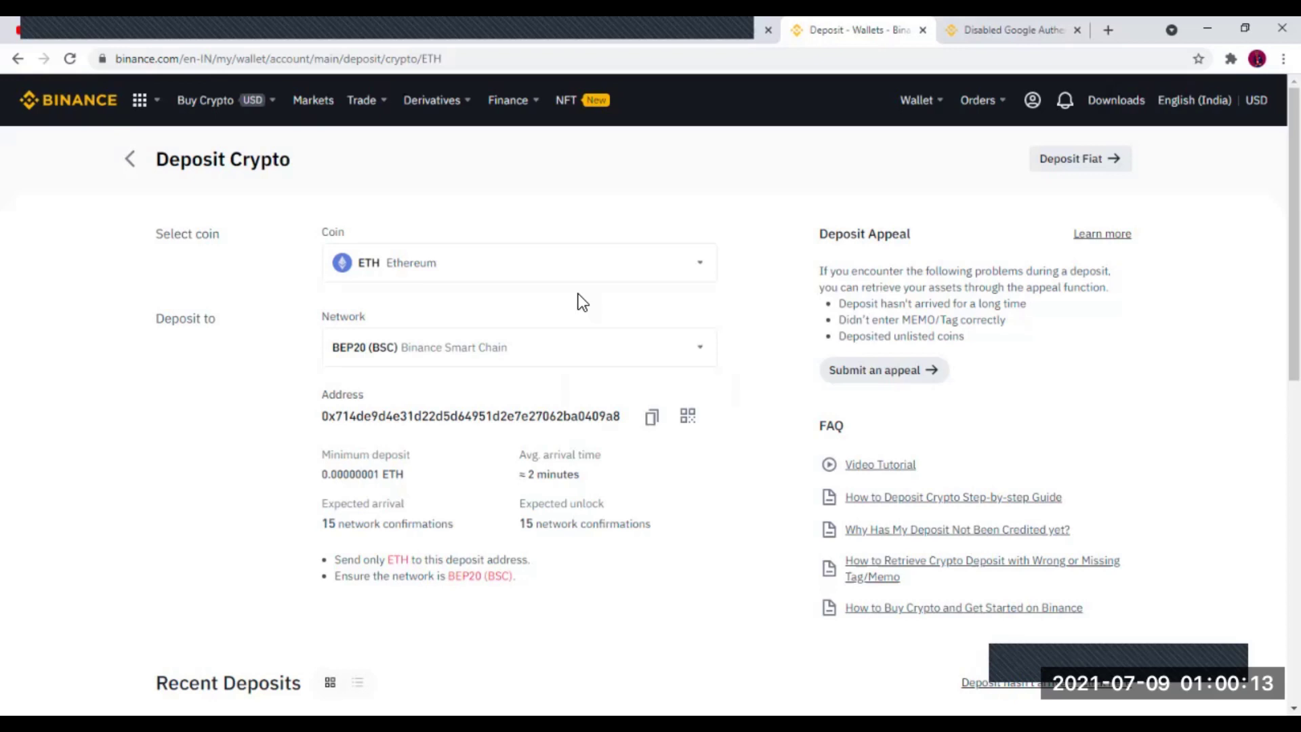
Change the deposit coin to USDT on the TRC20 network and copy its deposit address.
click(515, 277)
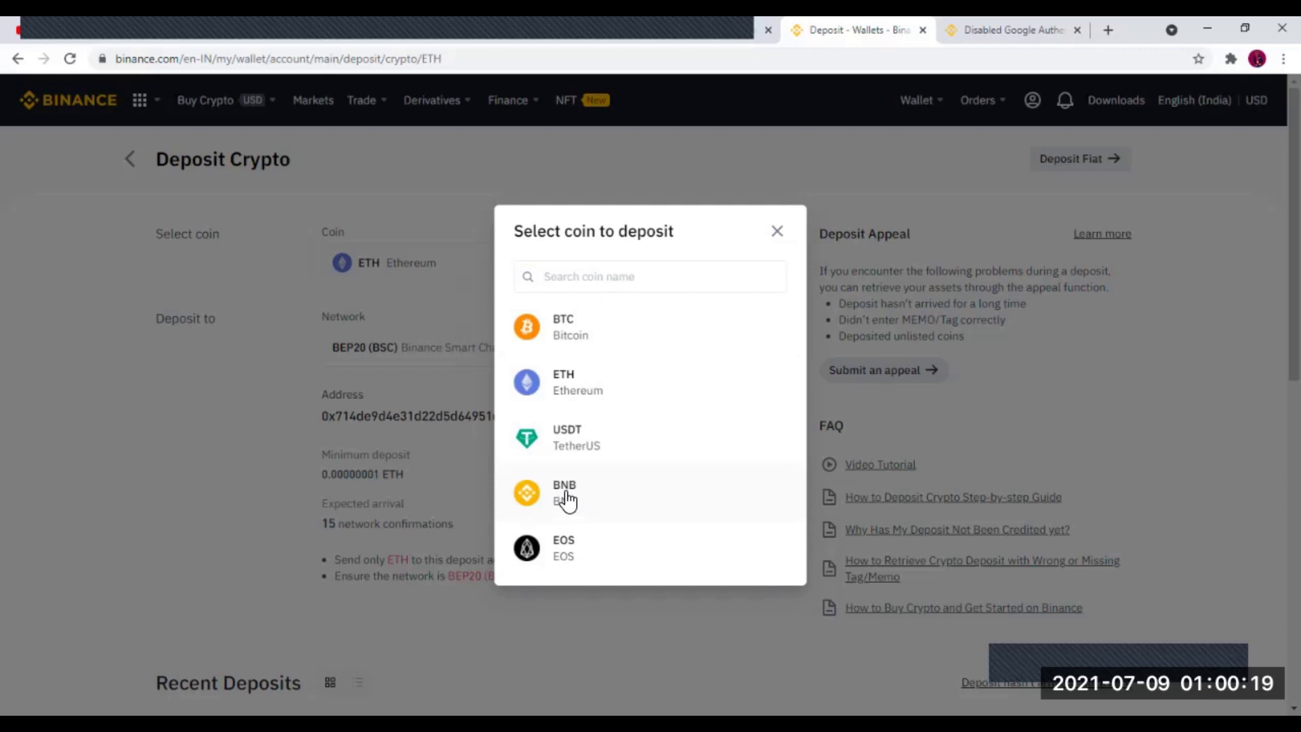
click(593, 447)
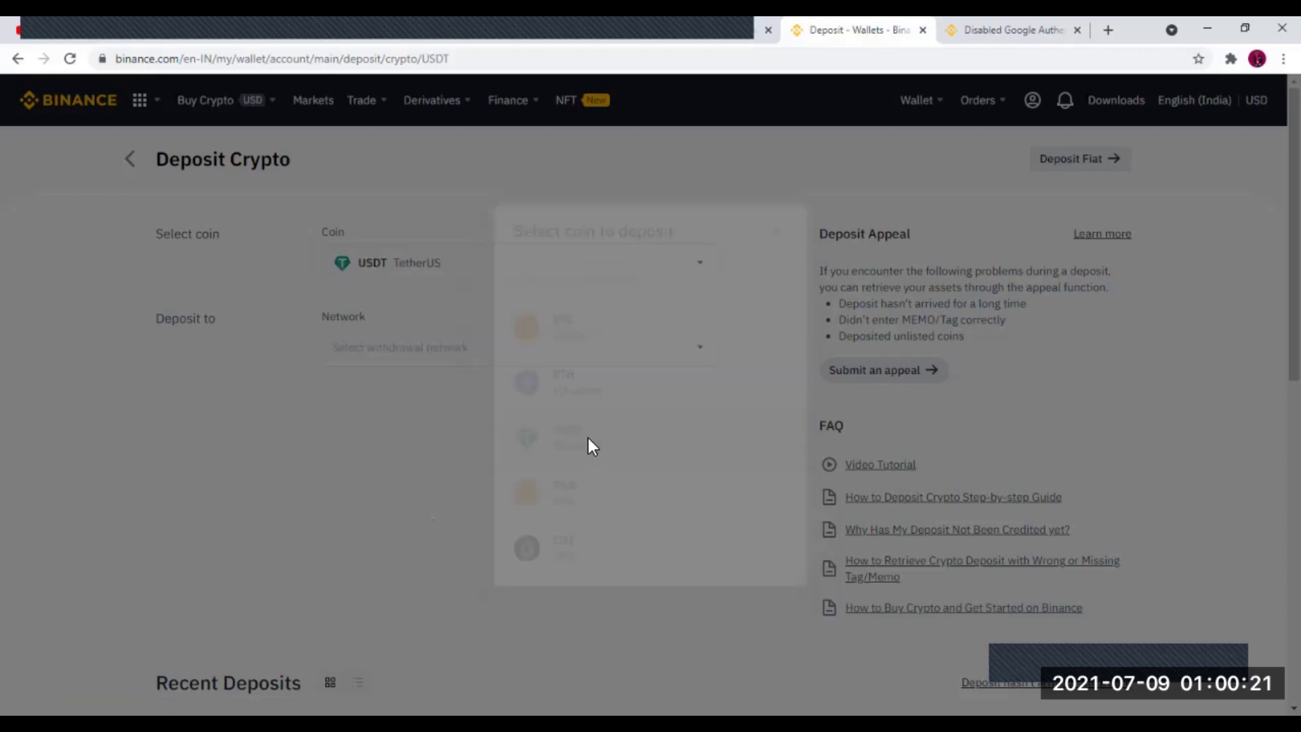
click(490, 365)
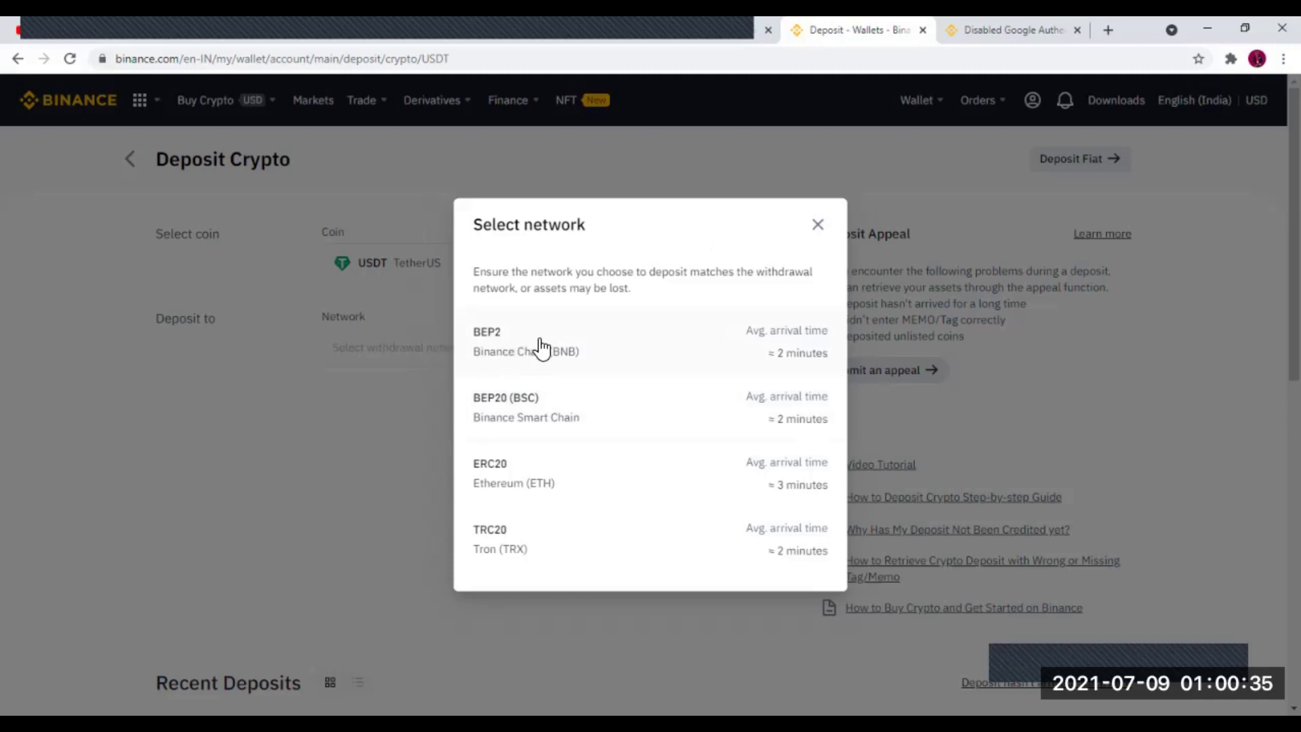
click(502, 536)
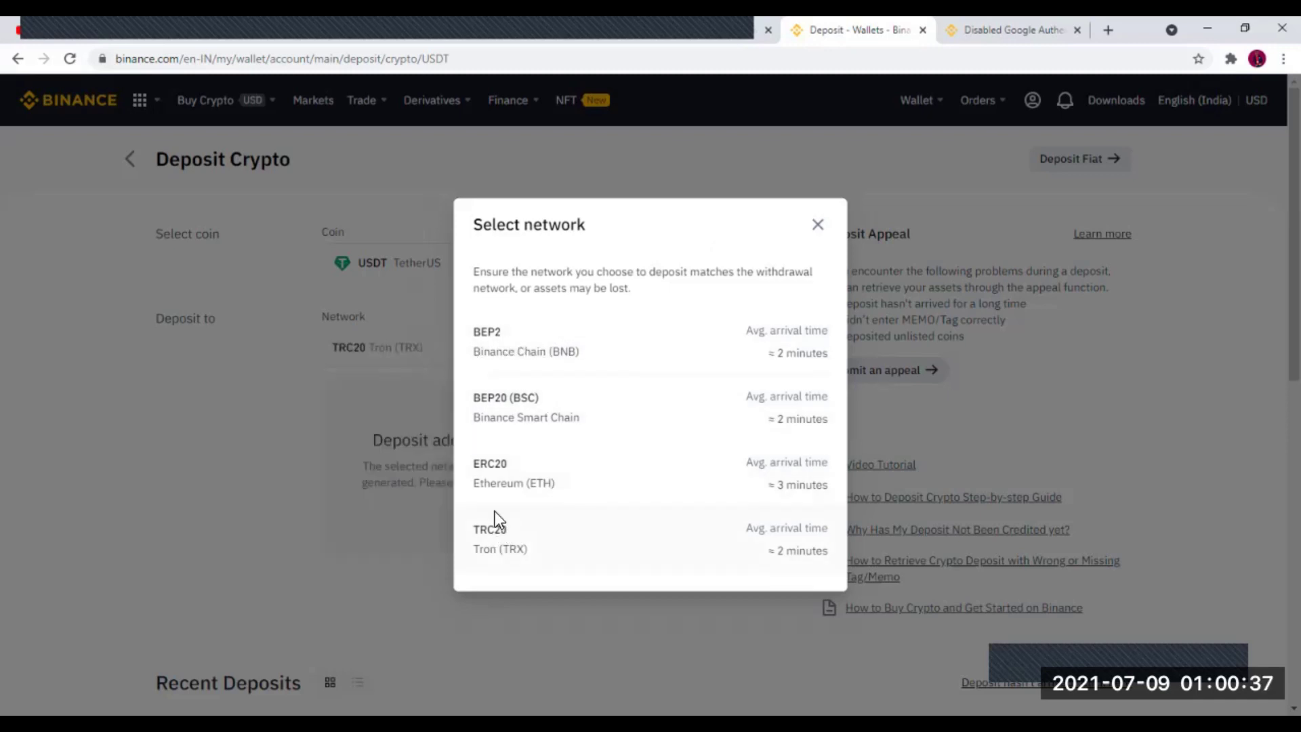
click(425, 398)
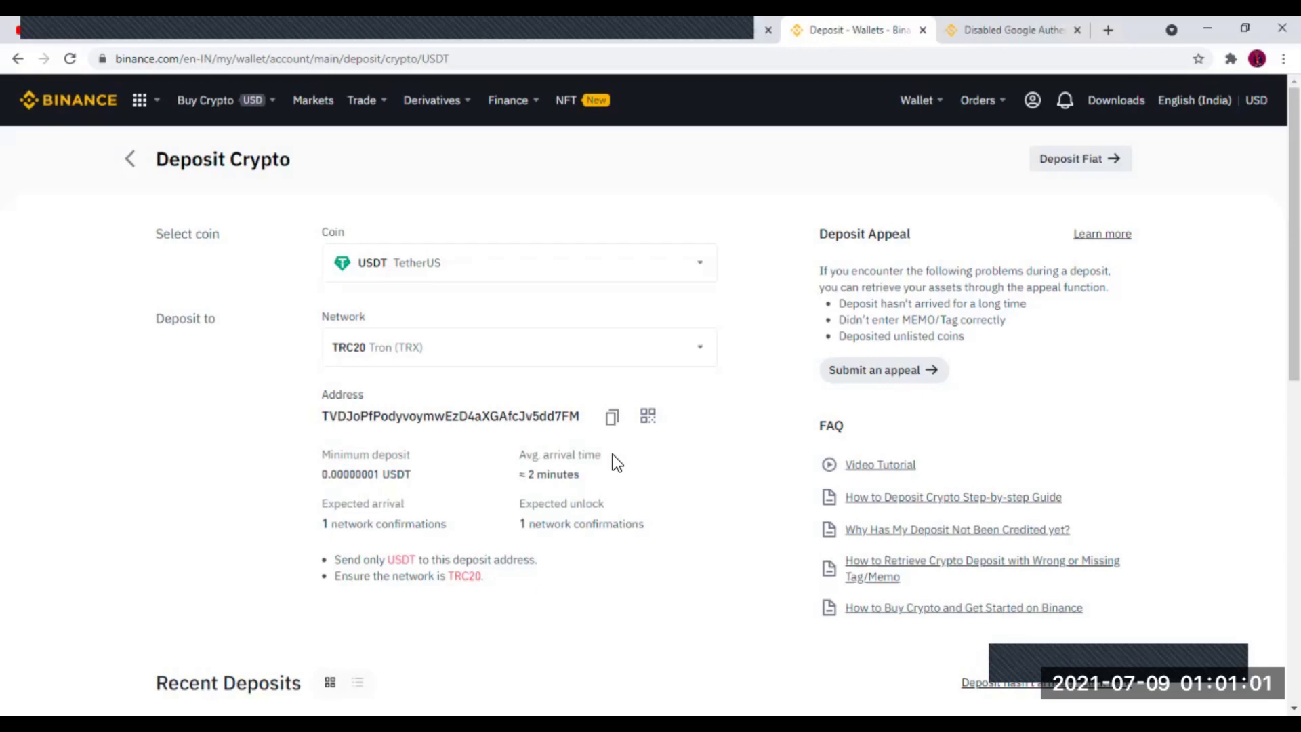
click(612, 419)
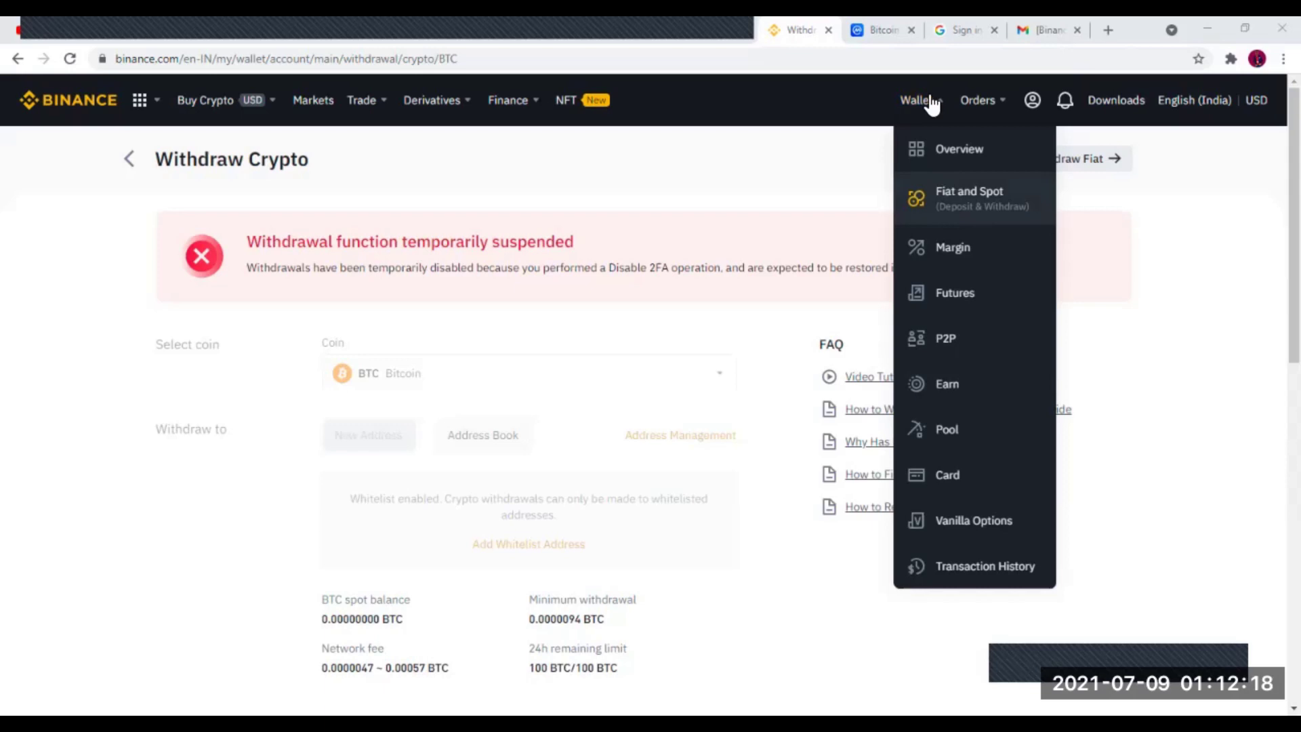
Return from the crypto withdrawal page to the Fiat and Spot wallet and go to its coin search.
click(958, 210)
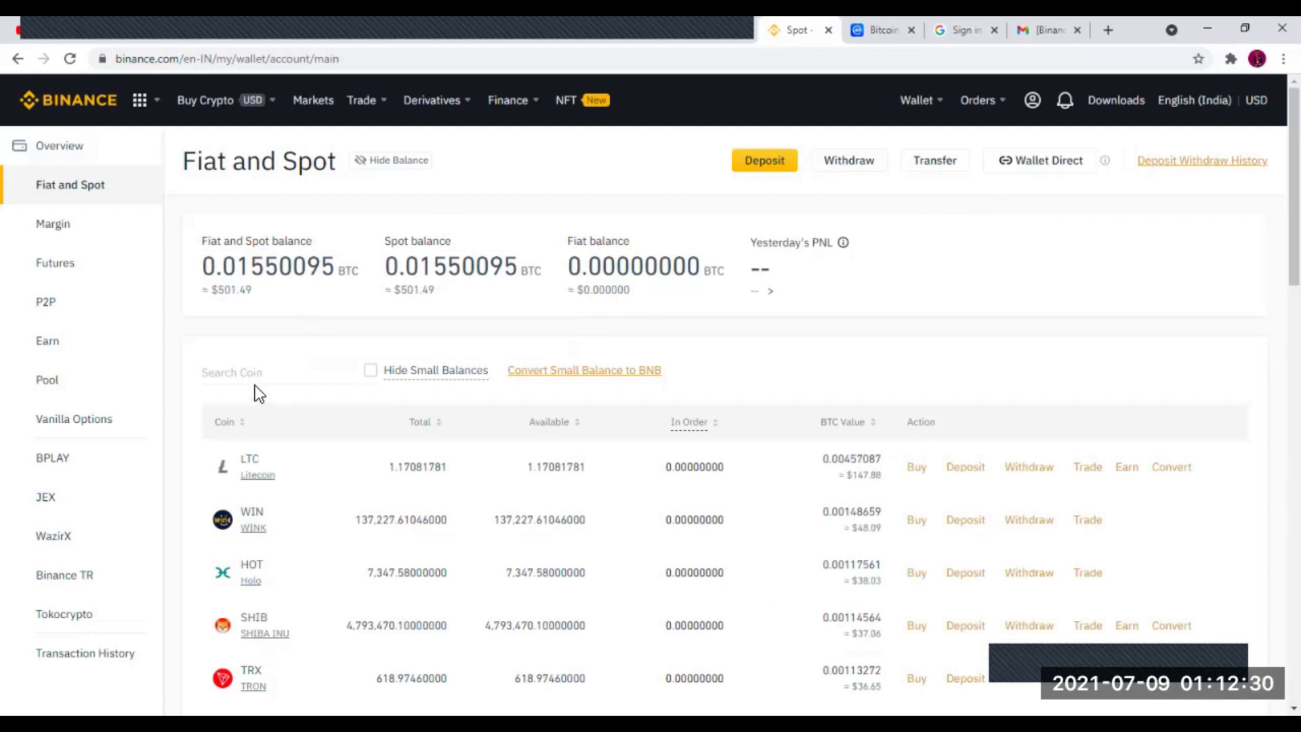
click(270, 370)
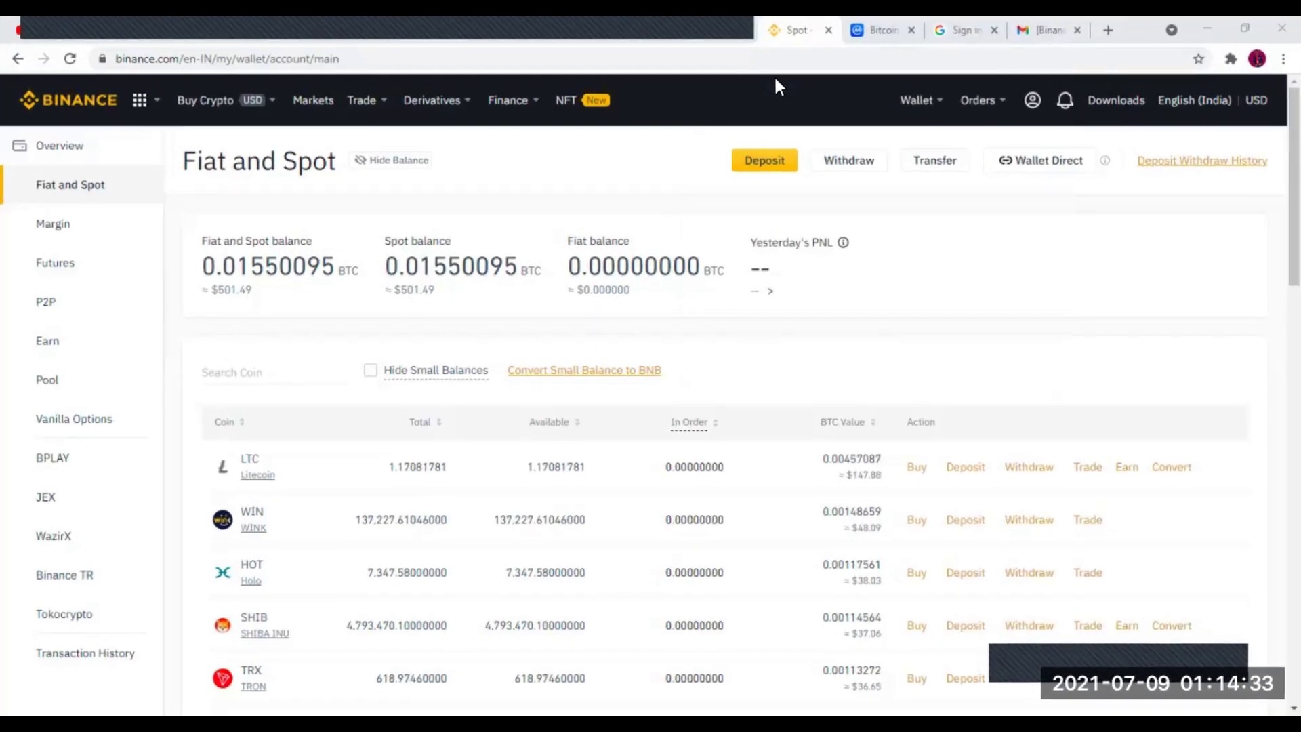
Open the Convert page, set the conversion from BTC to ETH, and go through both amount fields.
mouse_move(364, 114)
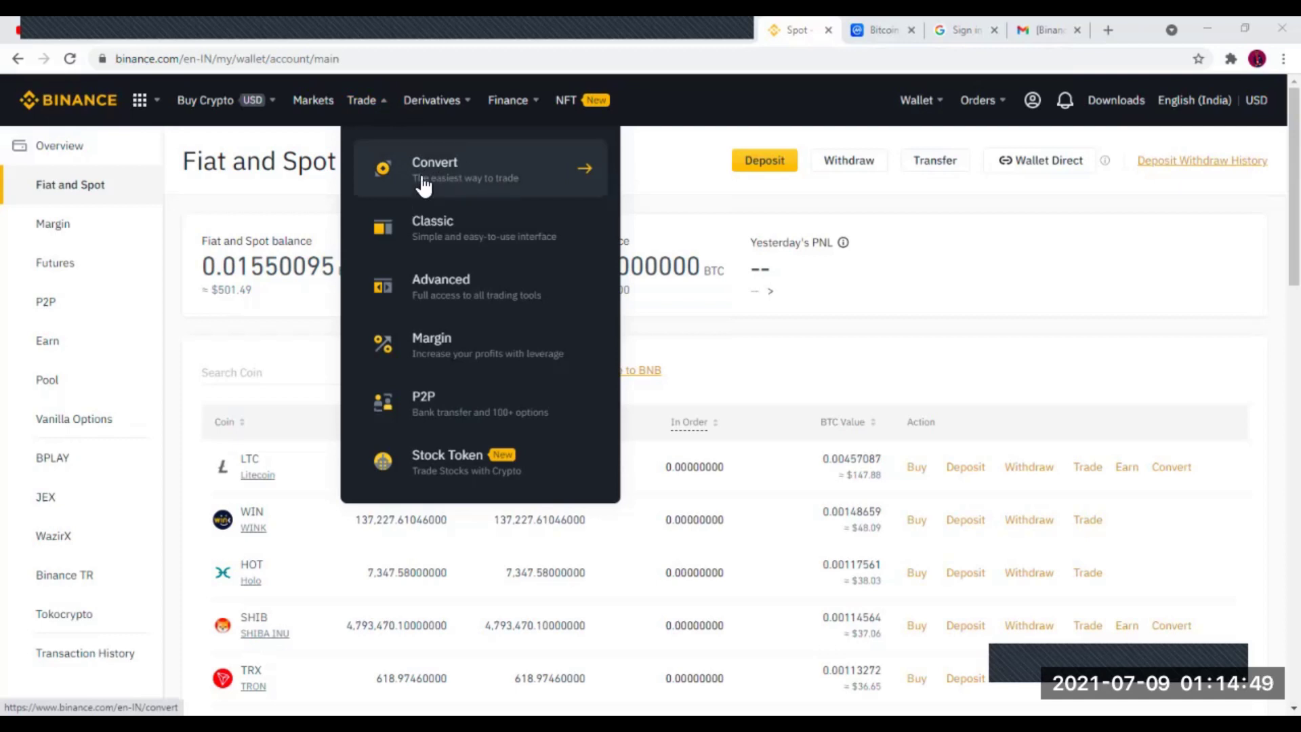
click(459, 182)
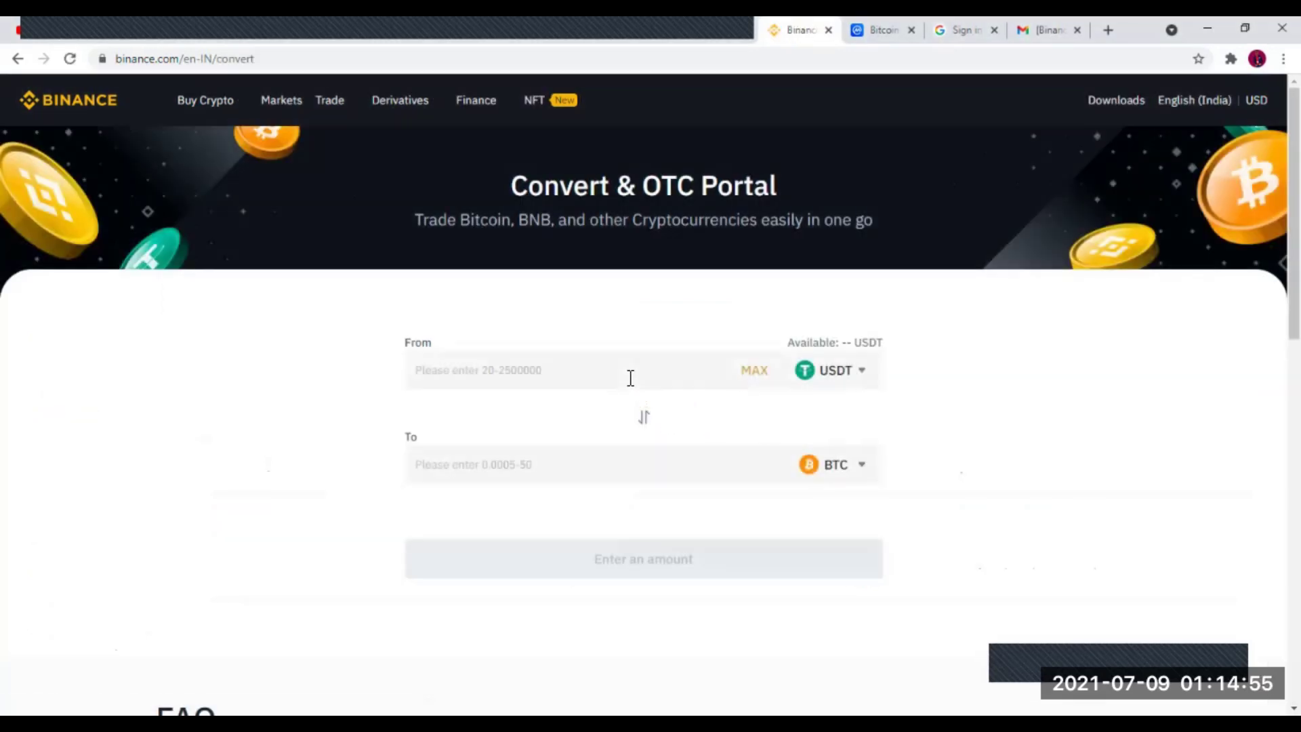
click(856, 376)
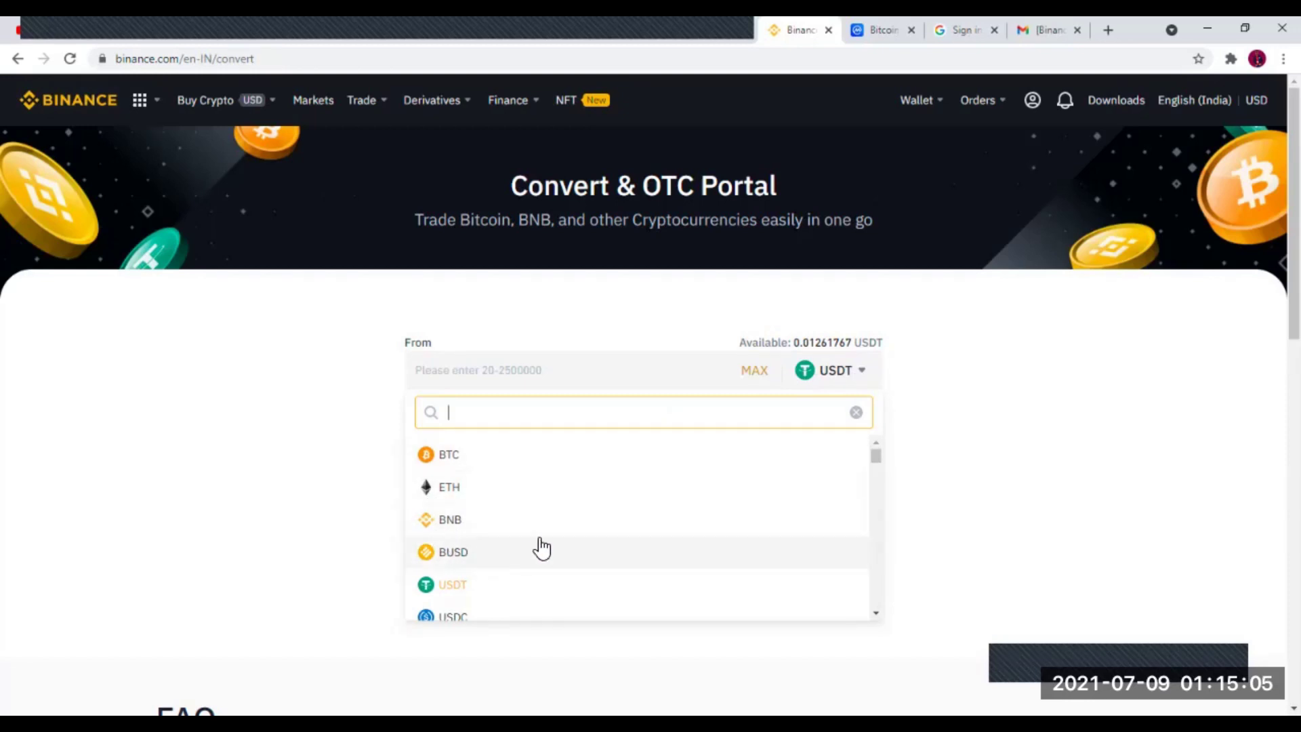
click(485, 461)
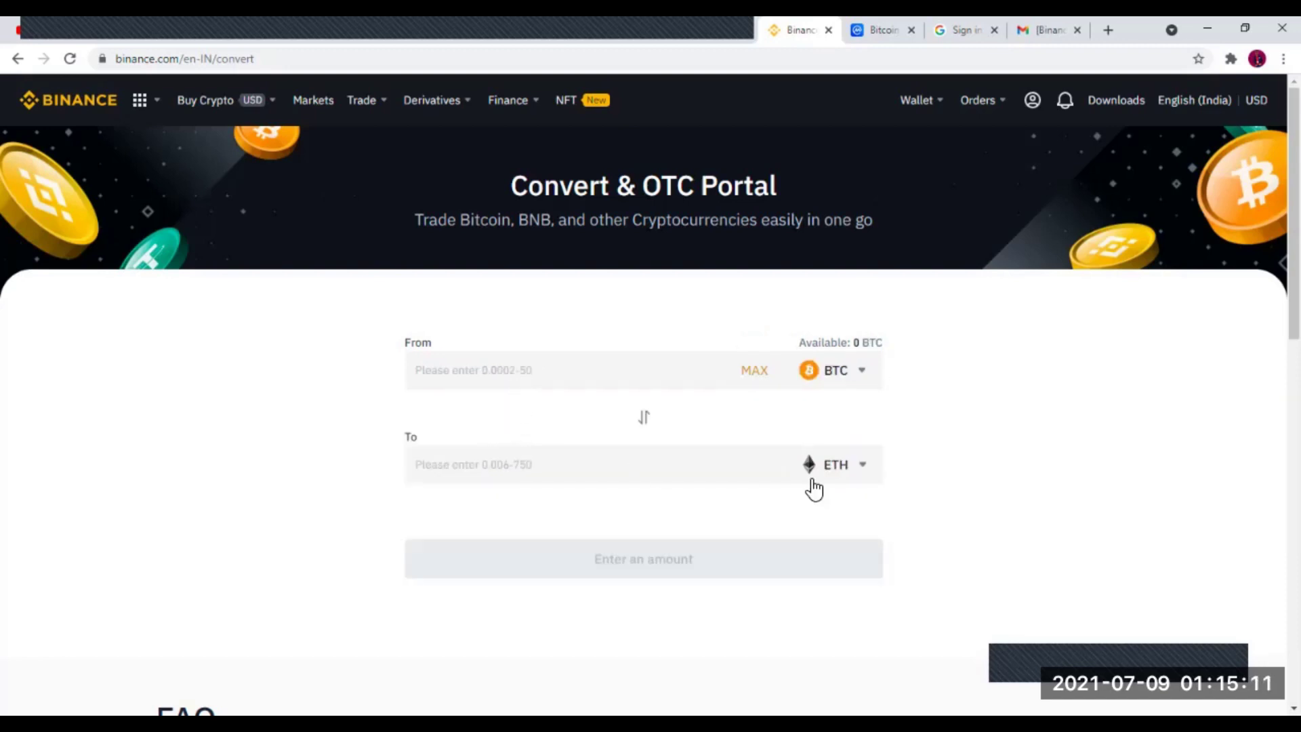
click(863, 466)
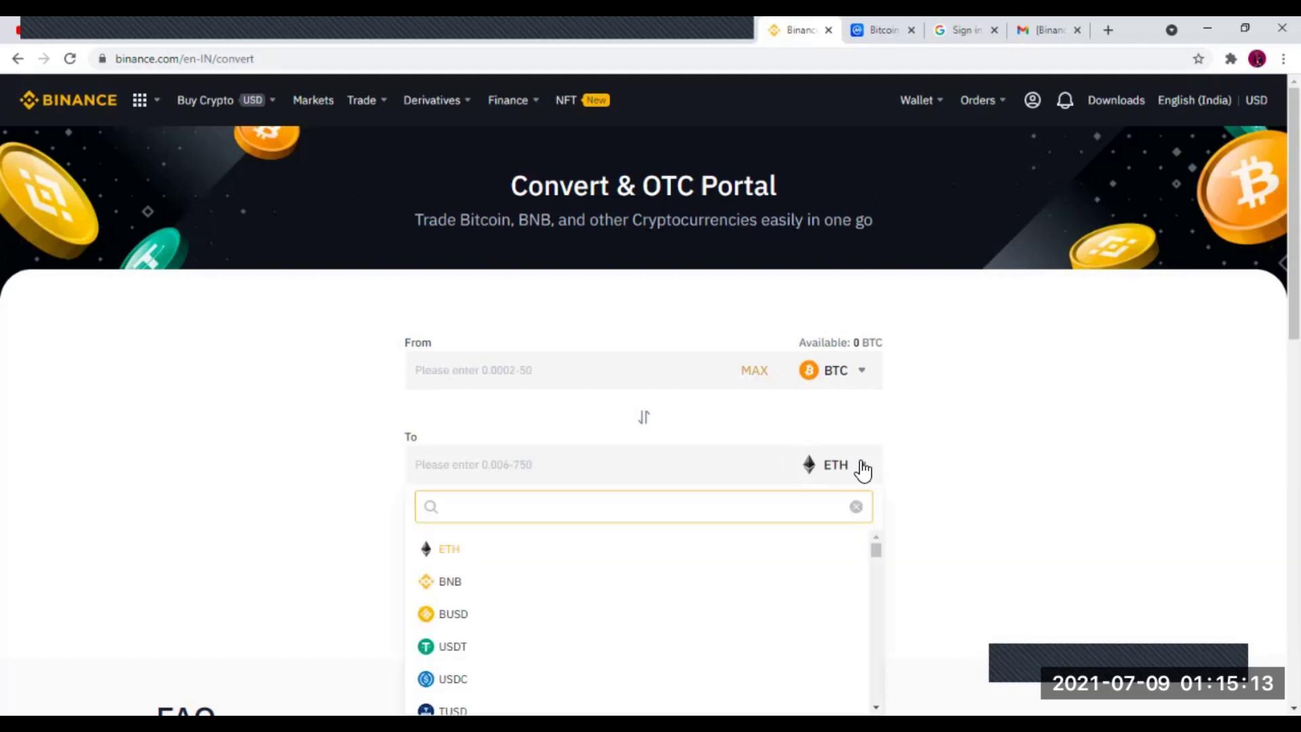
click(463, 559)
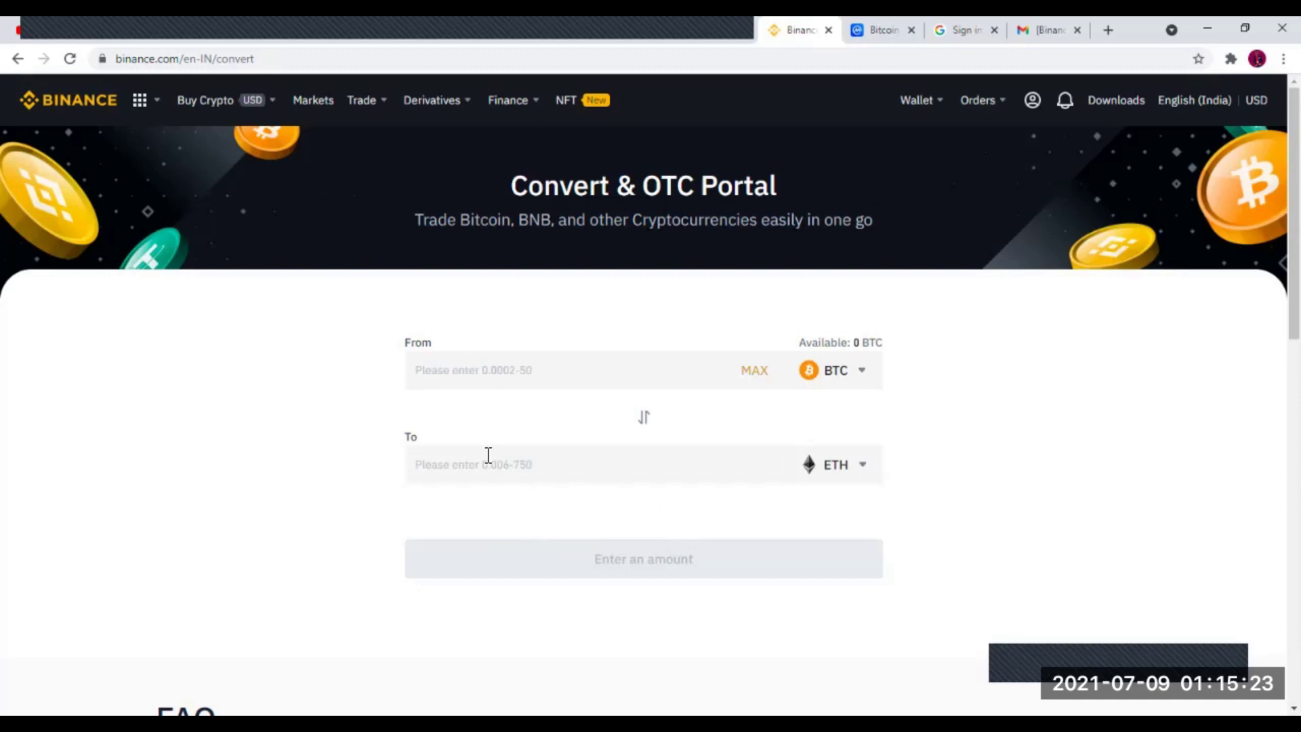
click(453, 366)
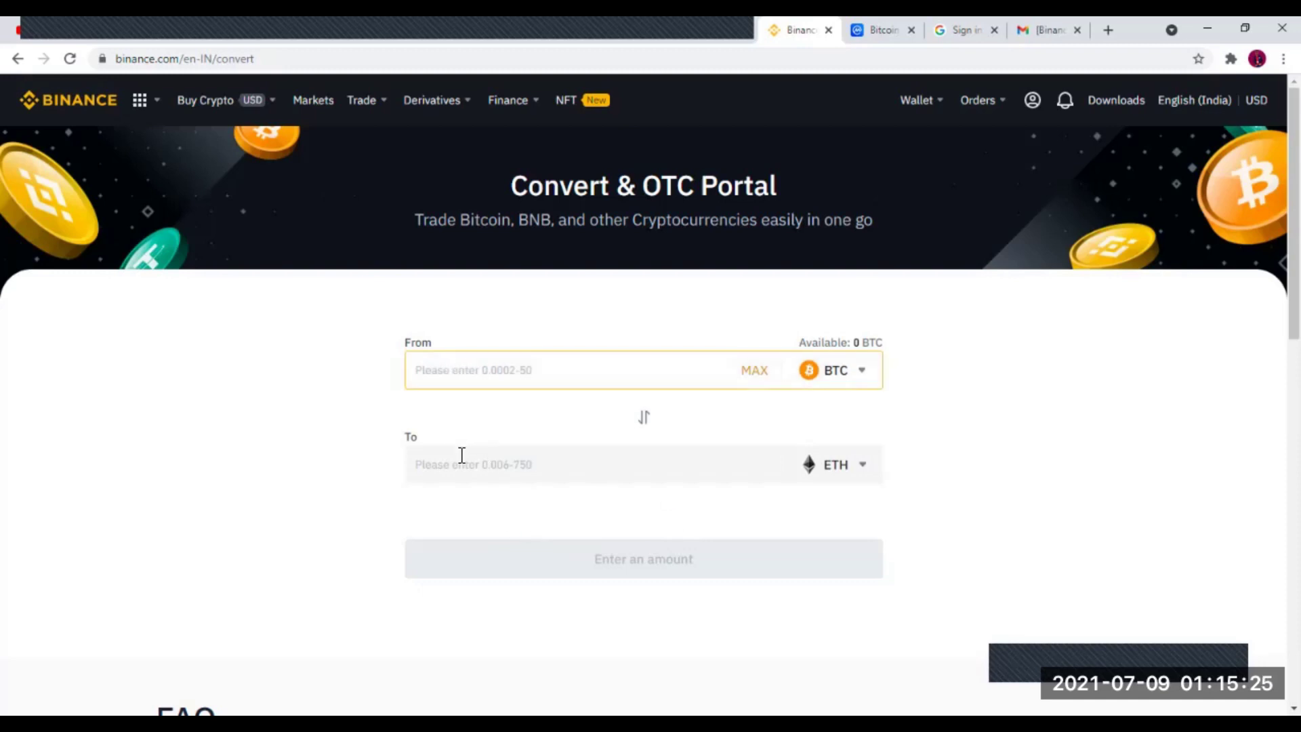
click(458, 465)
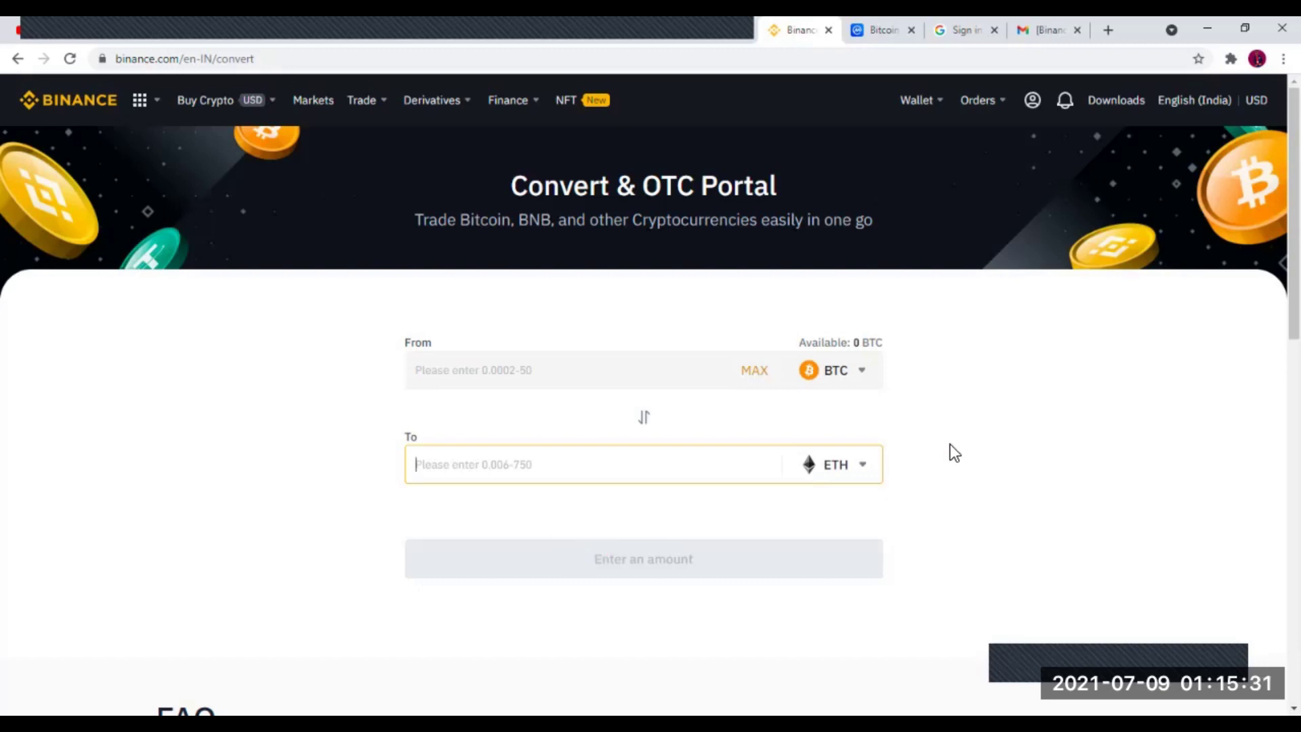
Change the coin to convert from to USDT and enter 2333333 as its amount, keeping ETH as the target.
click(862, 370)
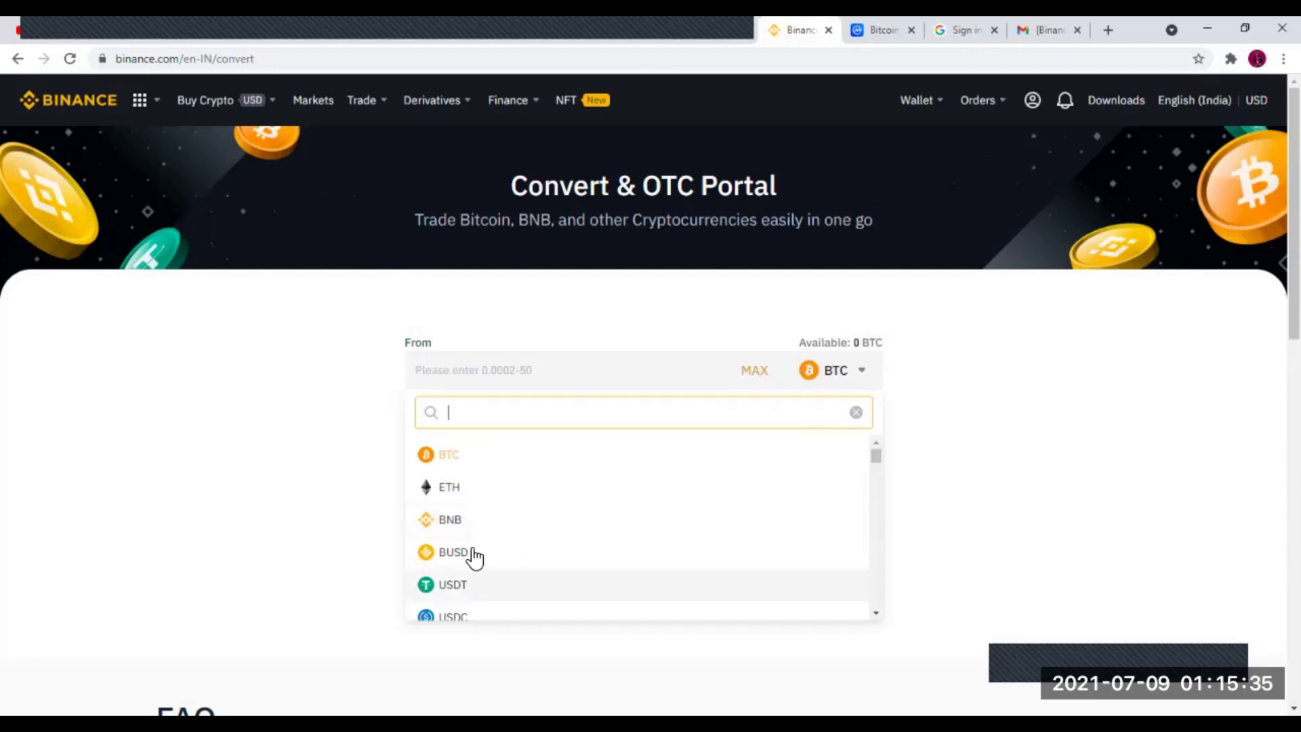
click(453, 584)
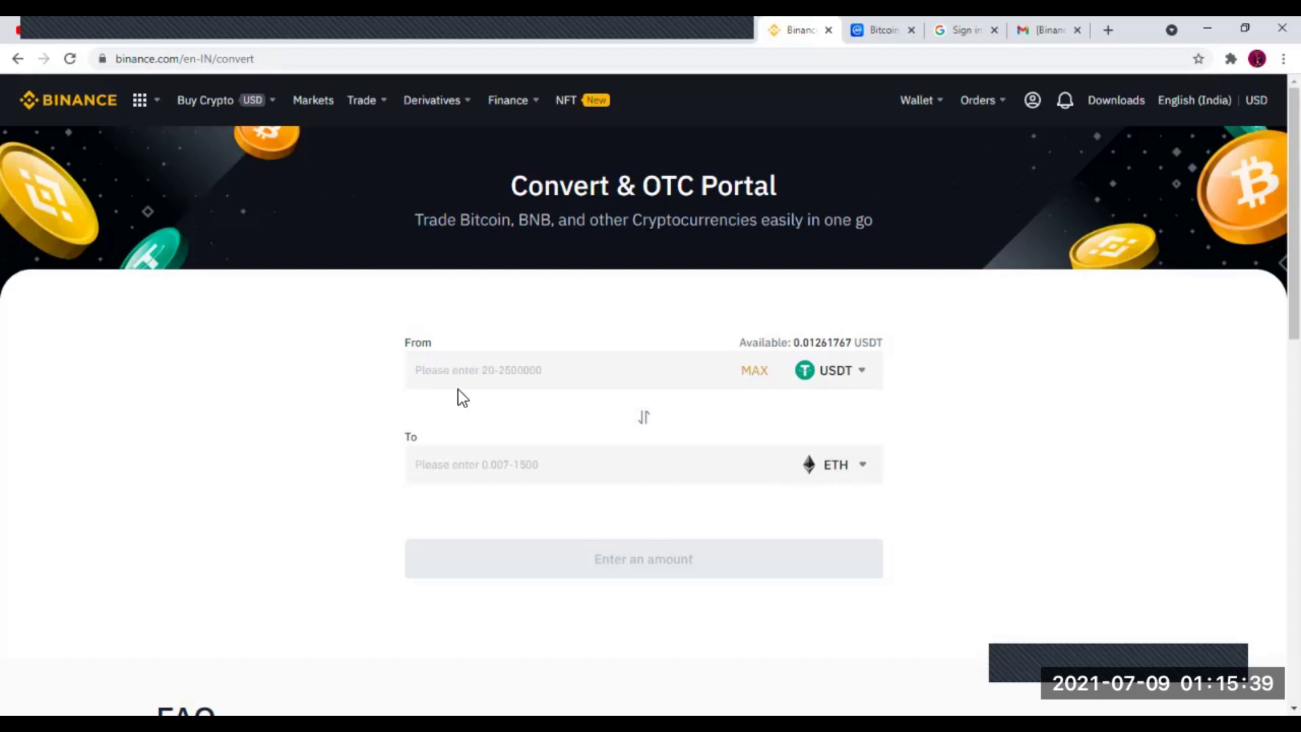
click(480, 377)
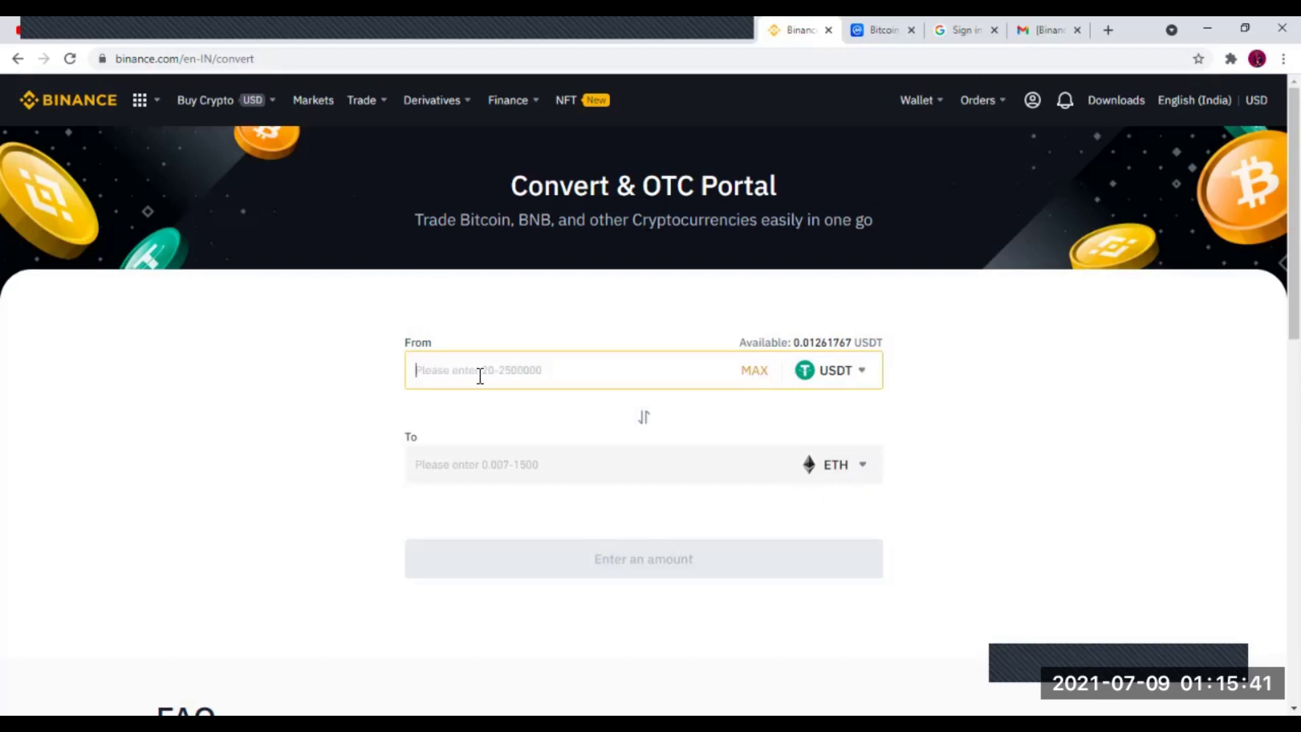
text(2333333)
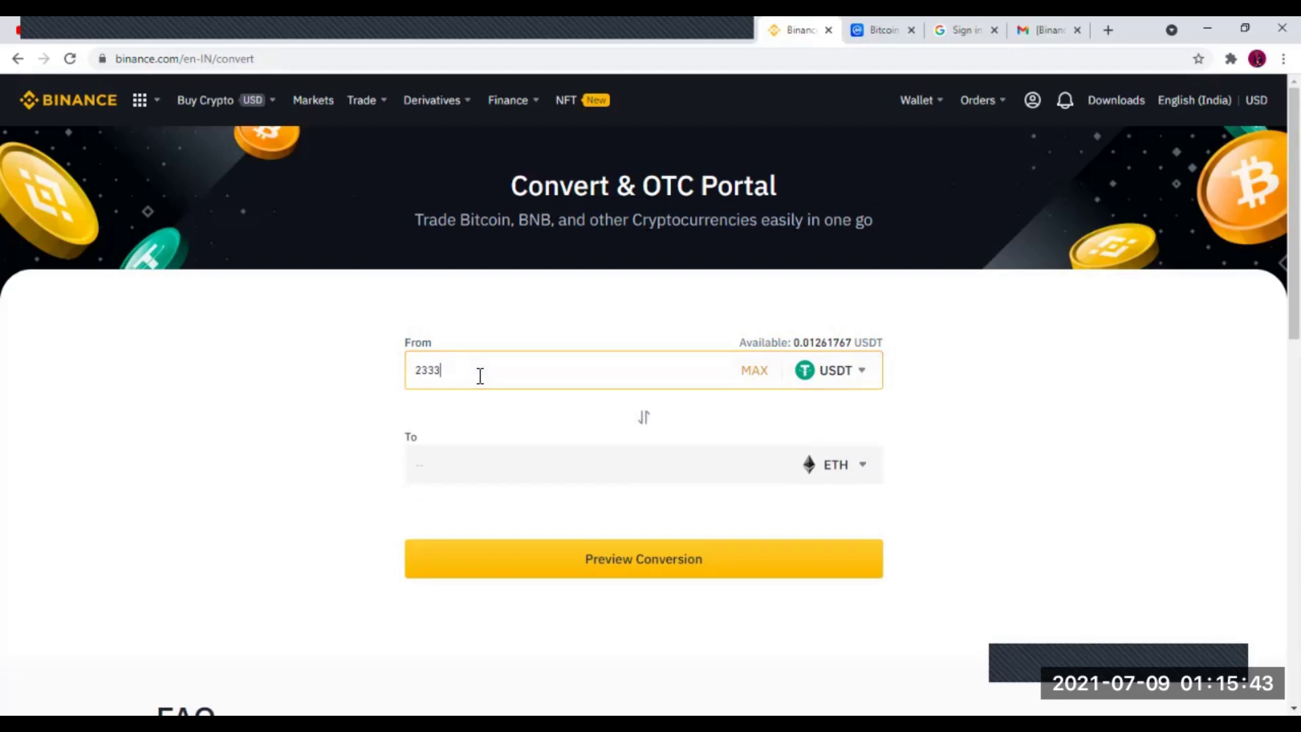
click(477, 476)
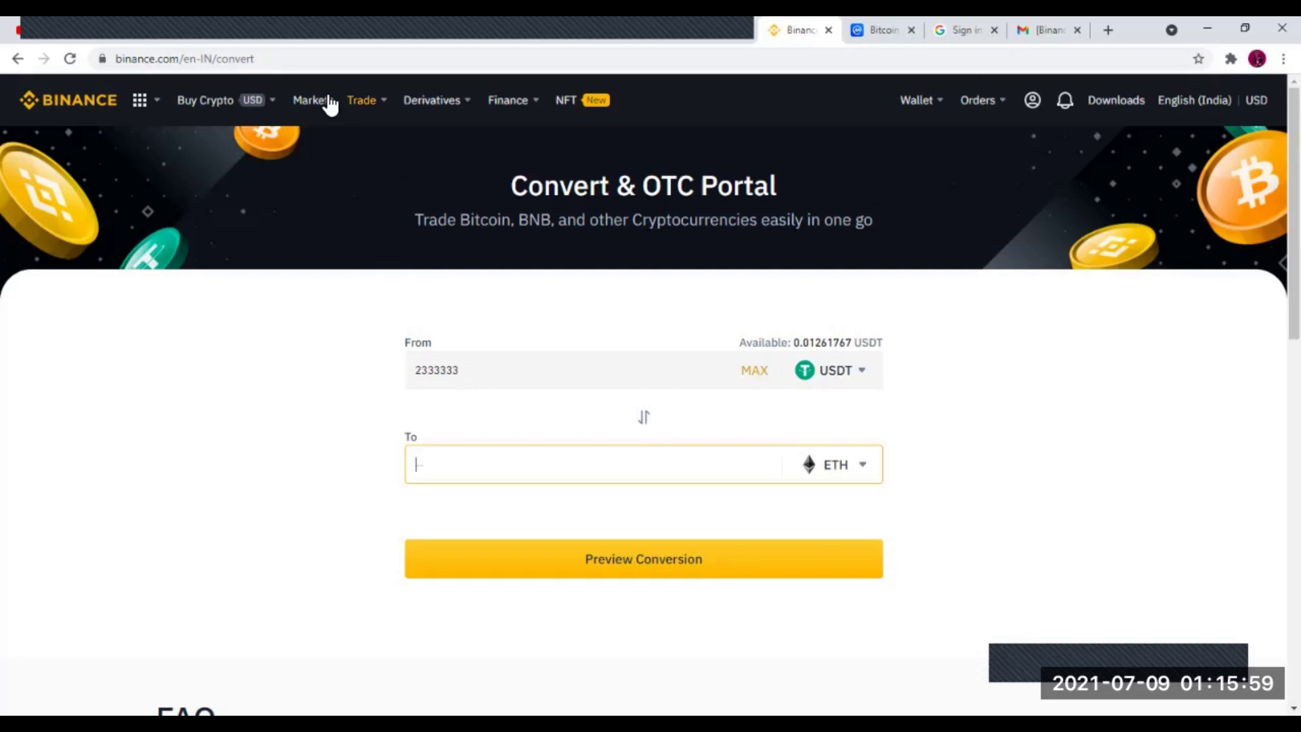
Open the Classic trading view for BTC/USDT and switch the spot order form to Market orders.
mouse_move(361, 107)
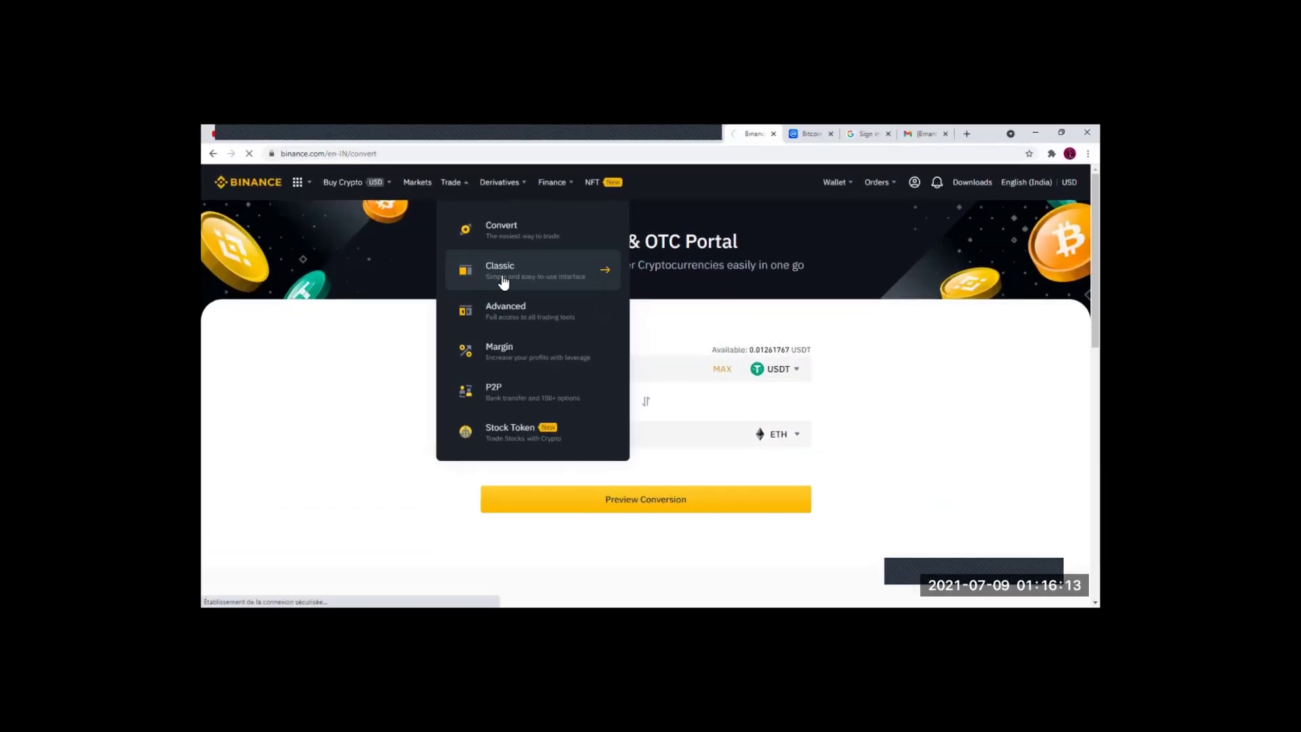
click(437, 242)
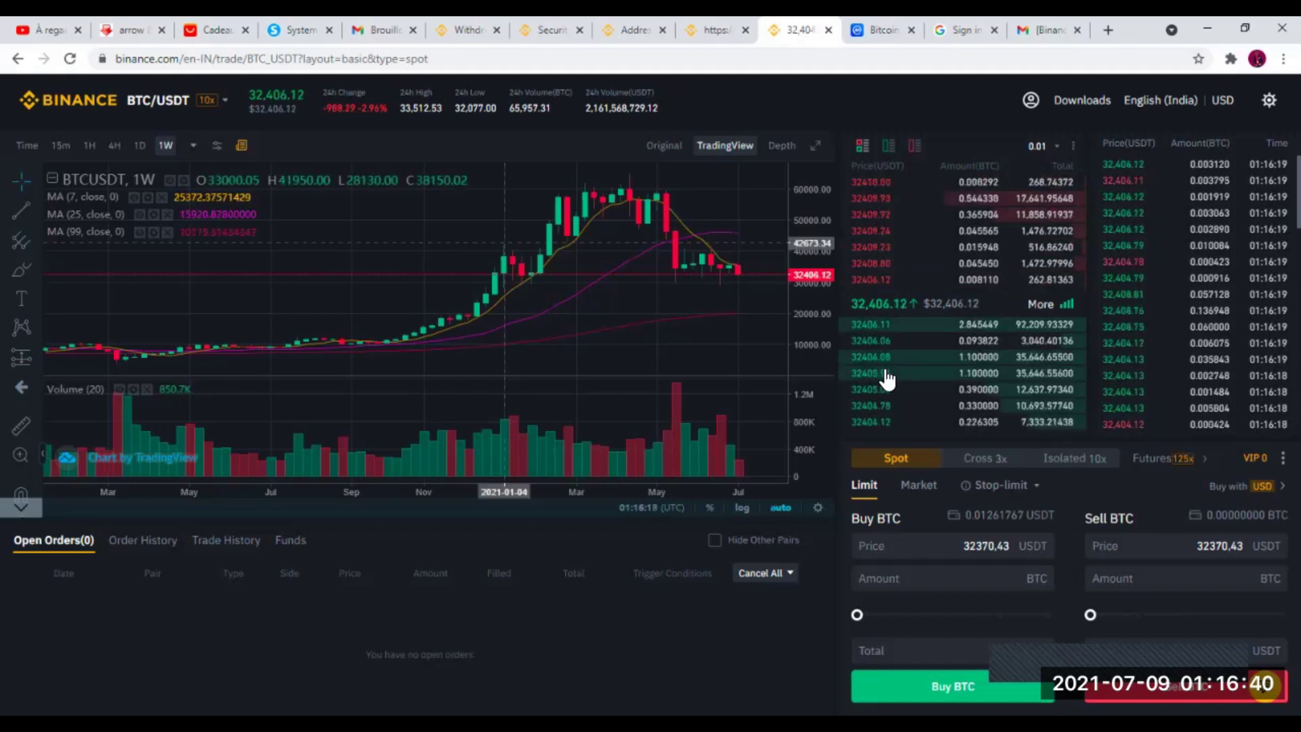
click(926, 486)
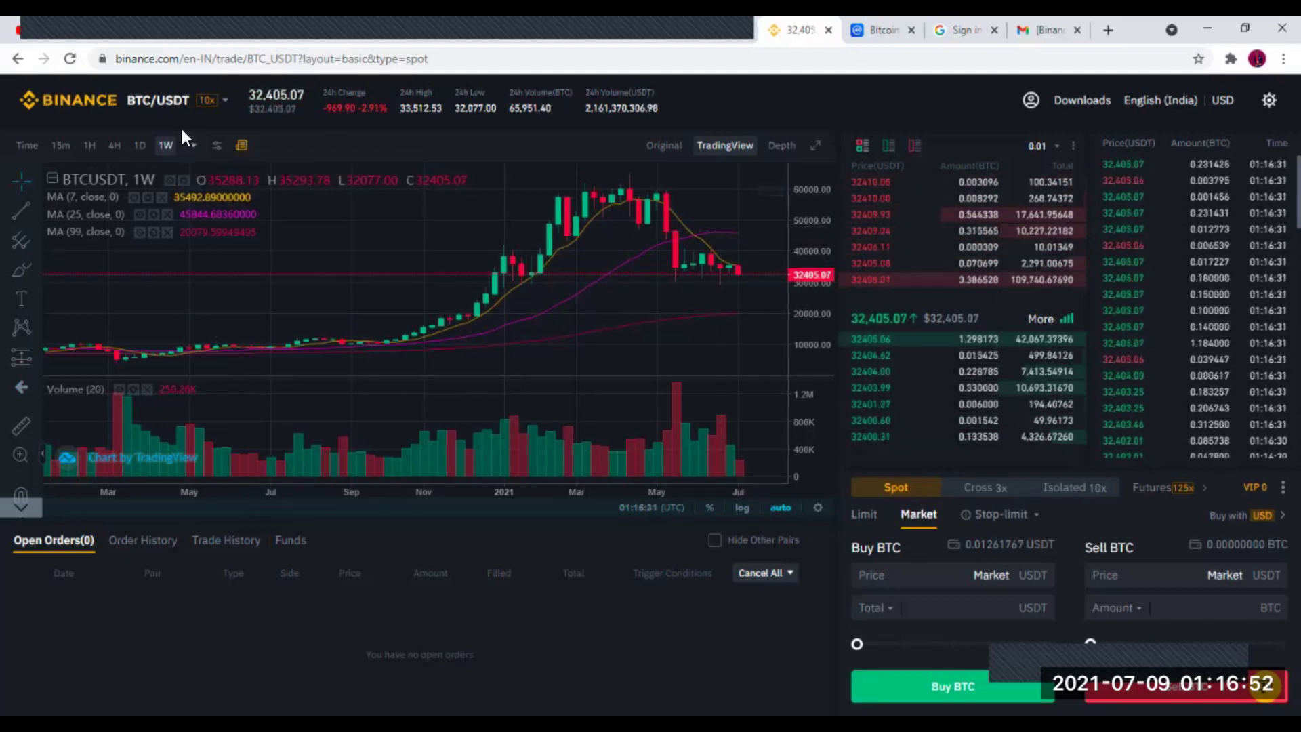
Search the trading pairs for DOT and switch the spot trading view to DOT/USDT.
mouse_move(164, 106)
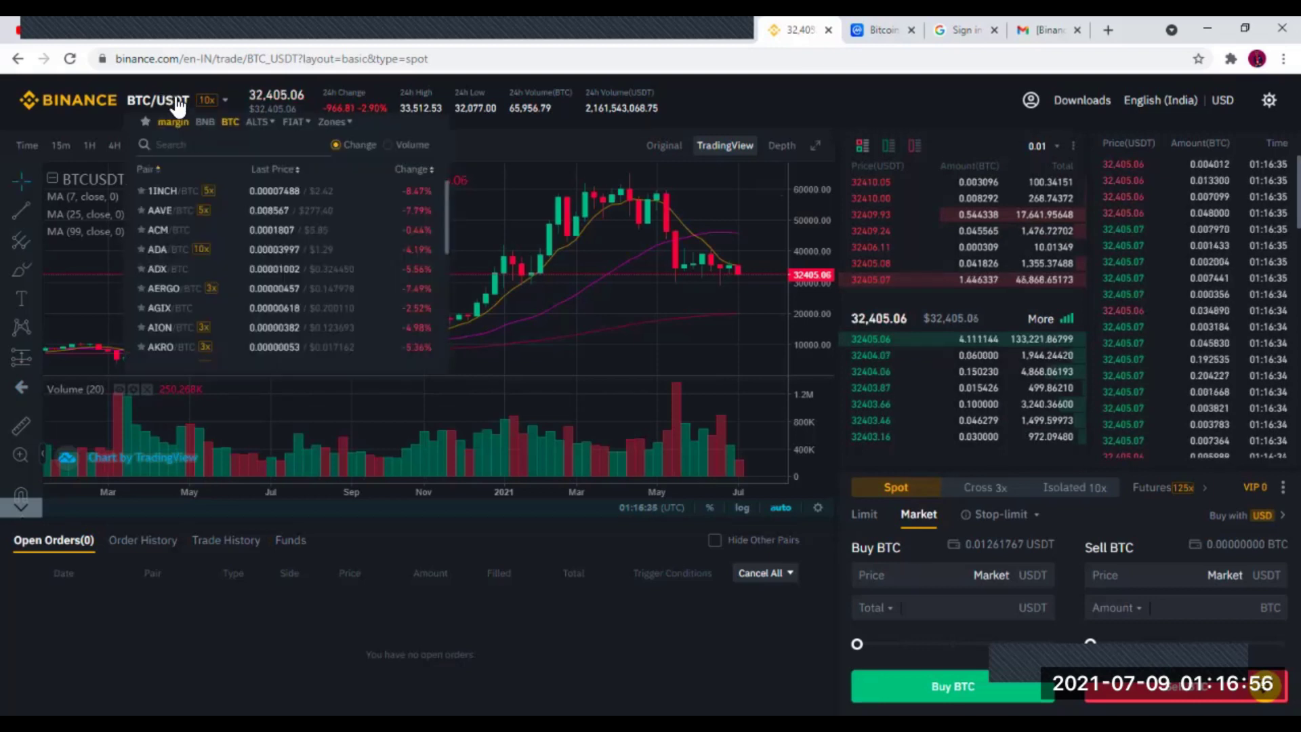
click(177, 146)
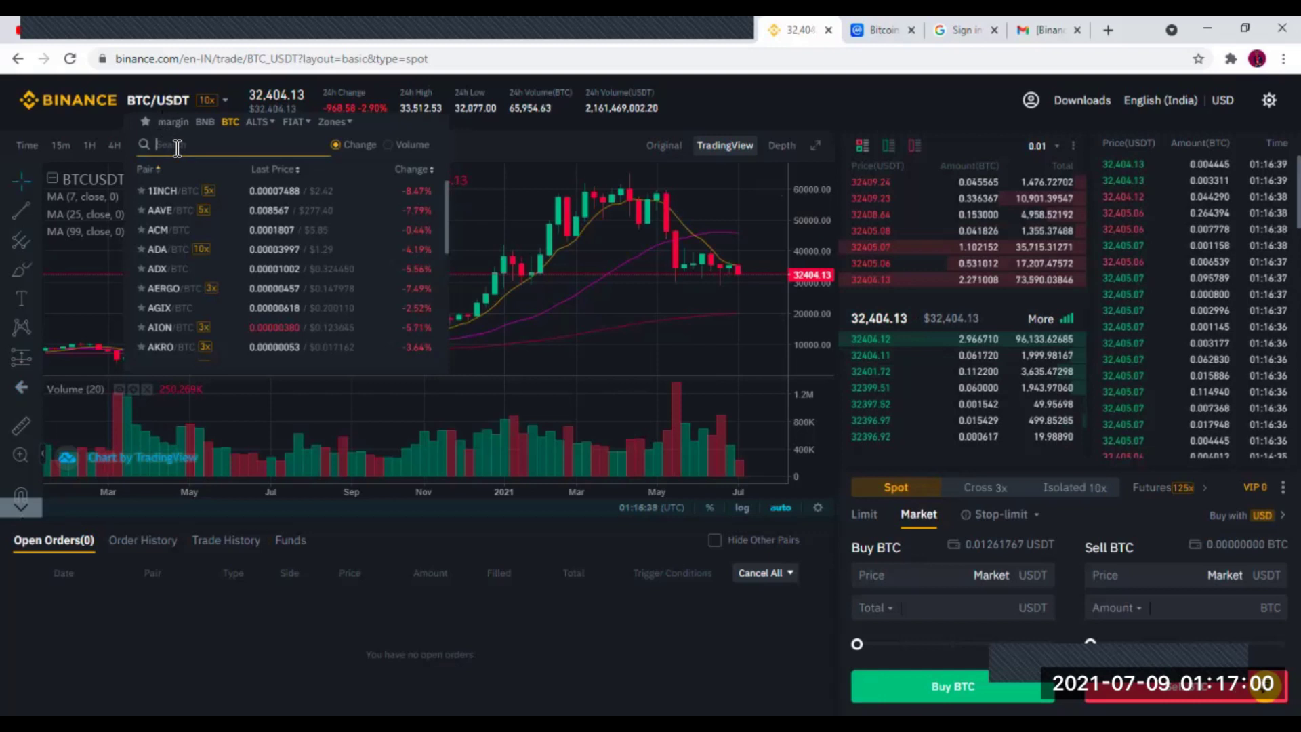
text(DOT)
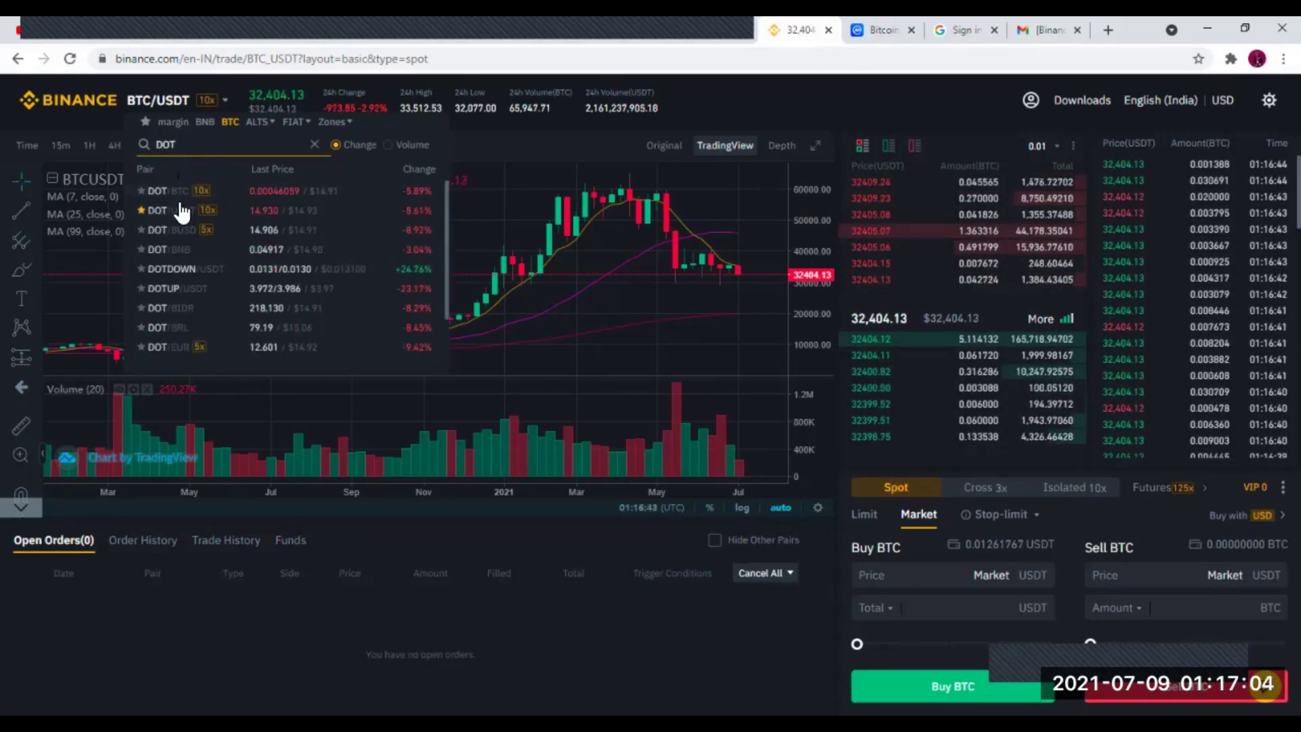
click(179, 211)
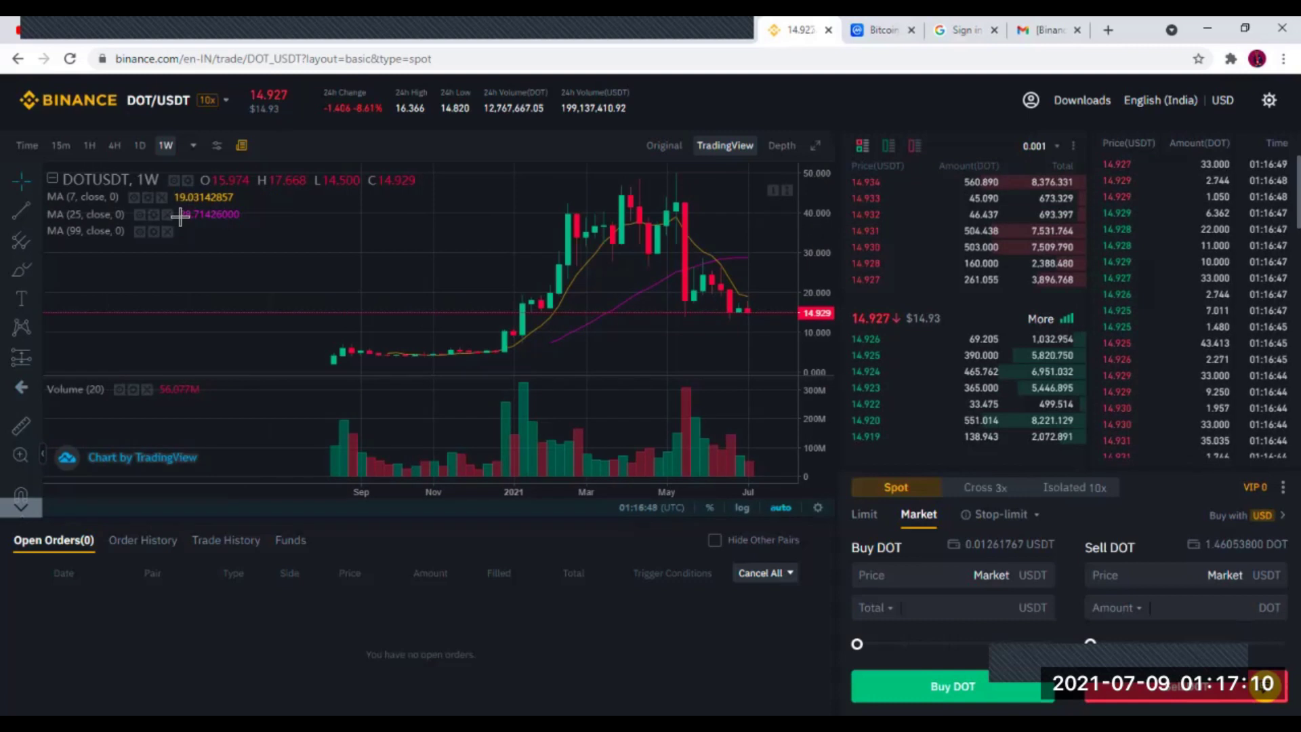
Try entering 15 USDT as the total for the market buy of DOT.
mouse_move(163, 106)
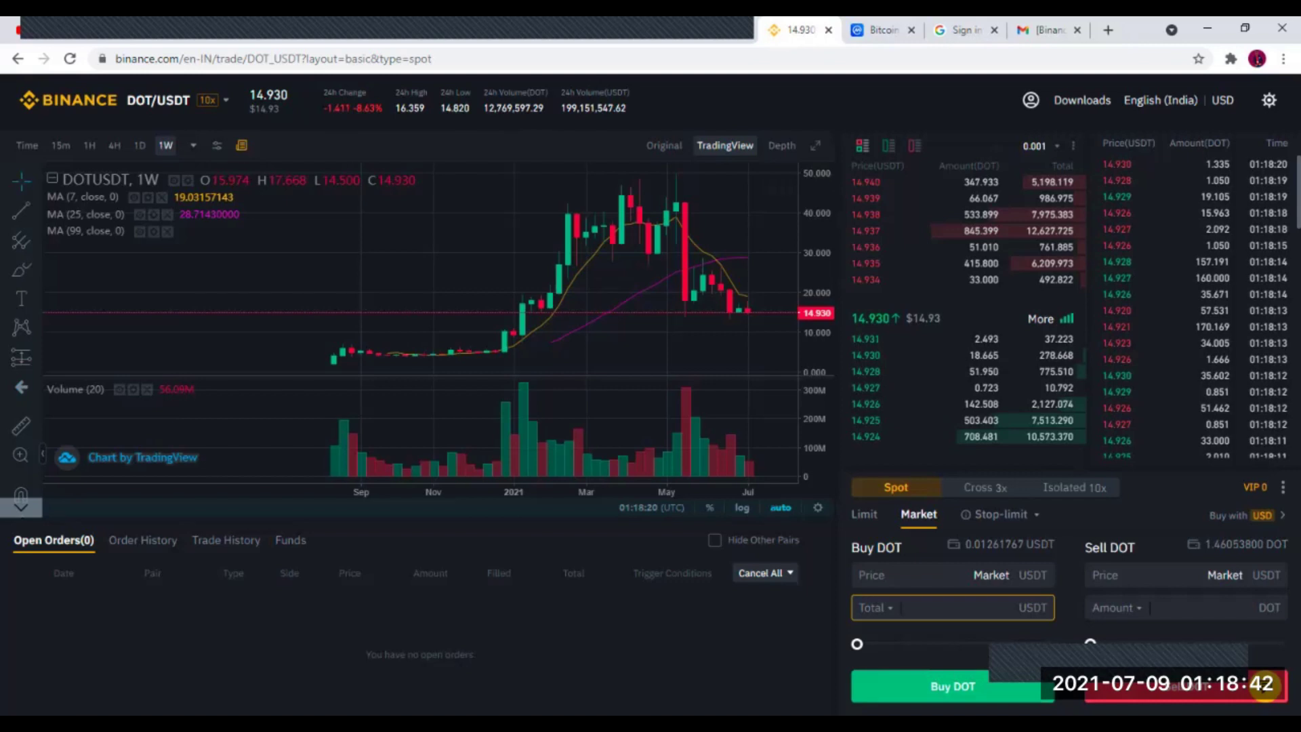
click(1009, 607)
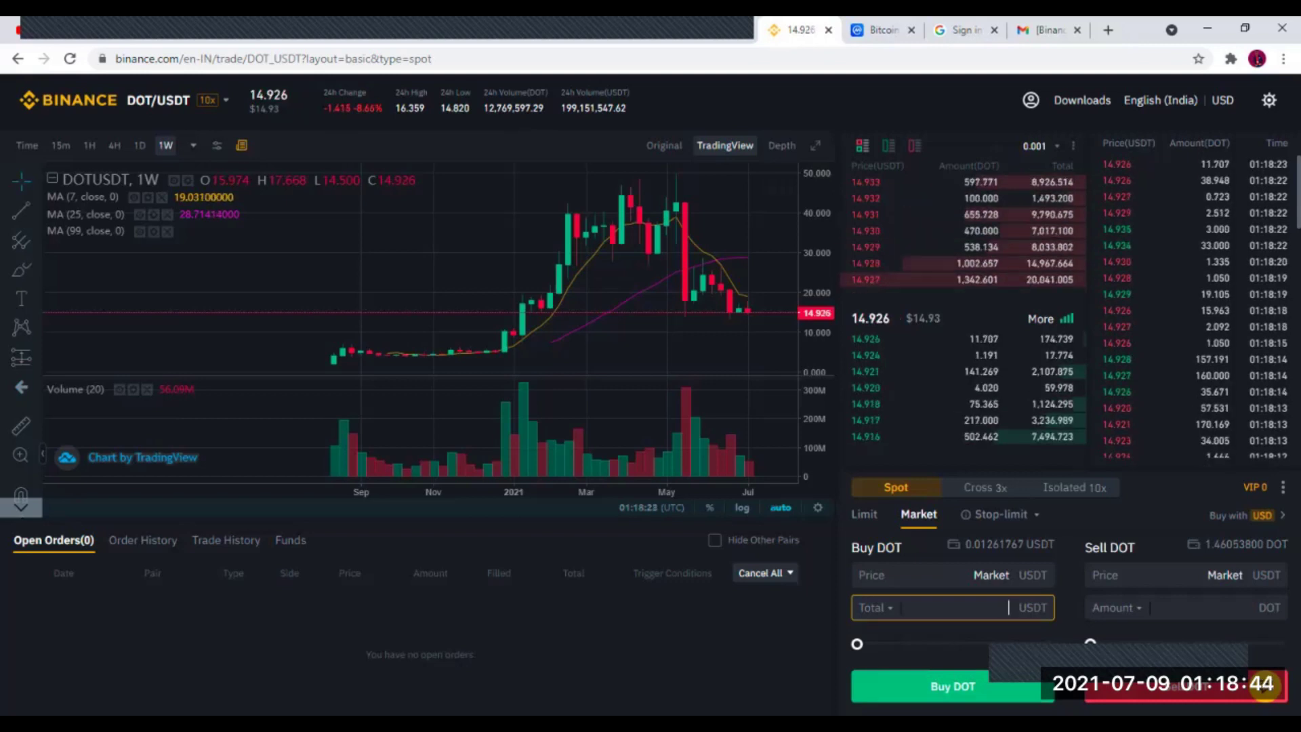
text(1)
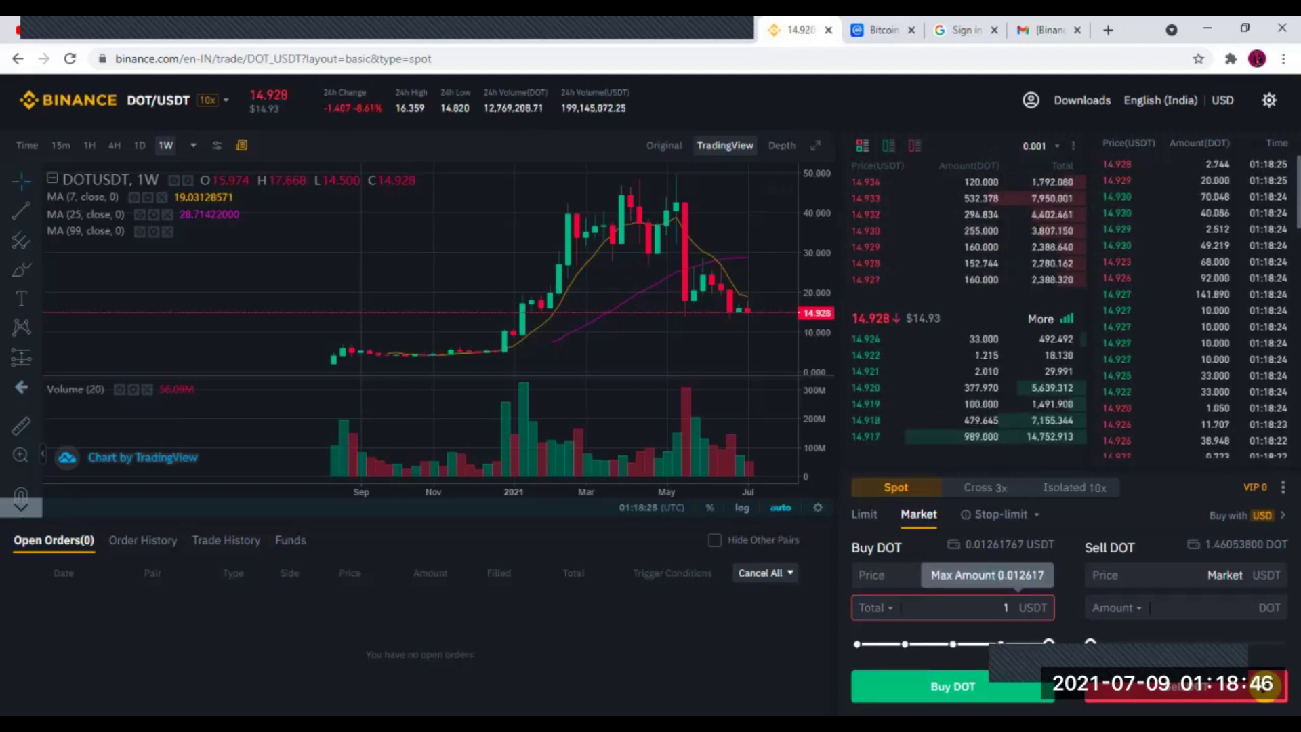
text(5)
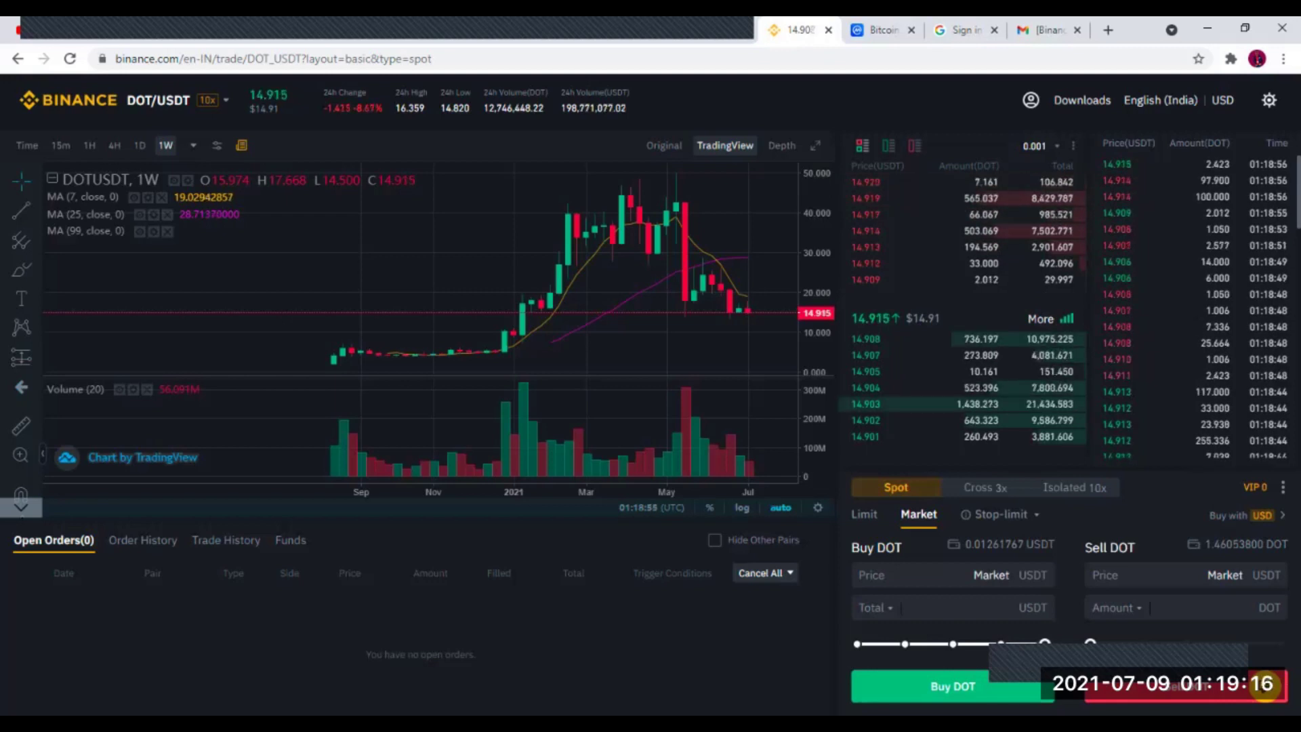
Lower the share of the USDT balance used for the market buy to 48%, and further to just under 25%.
drag(1016, 642, 948, 643)
mouse_move(949, 644)
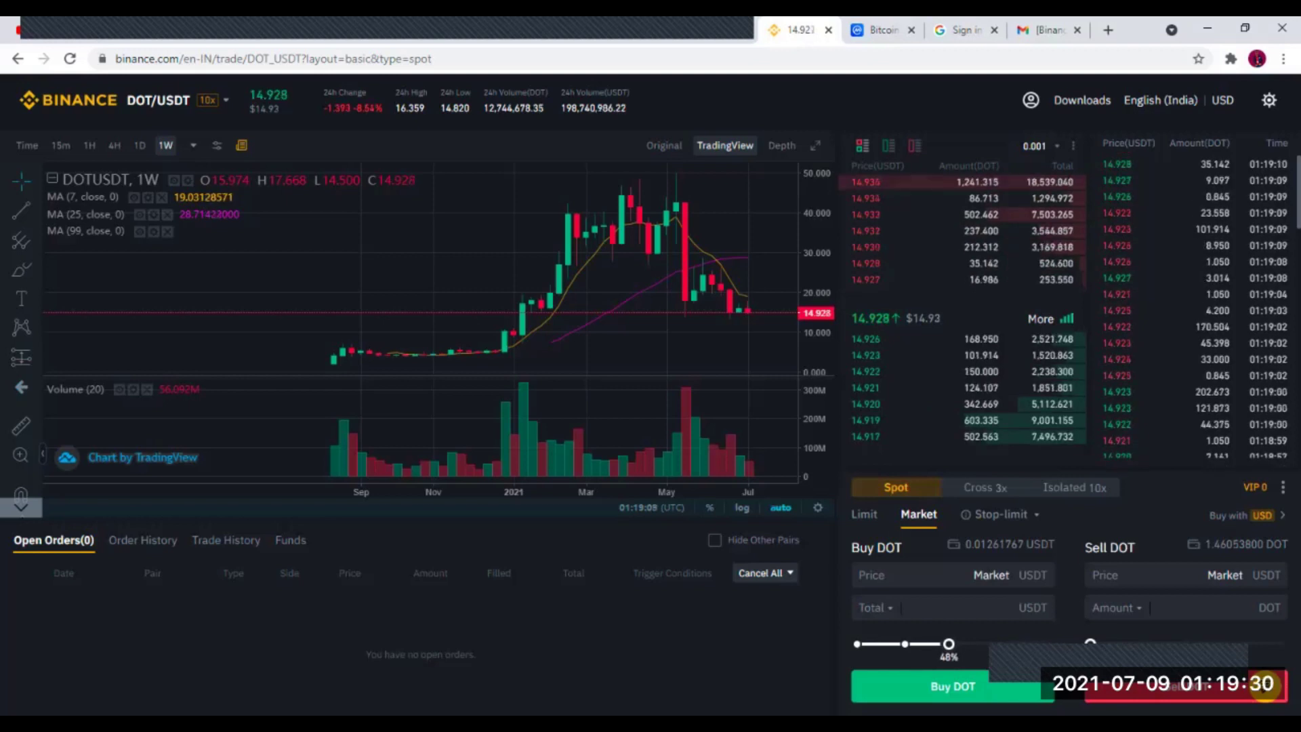
drag(949, 644, 899, 644)
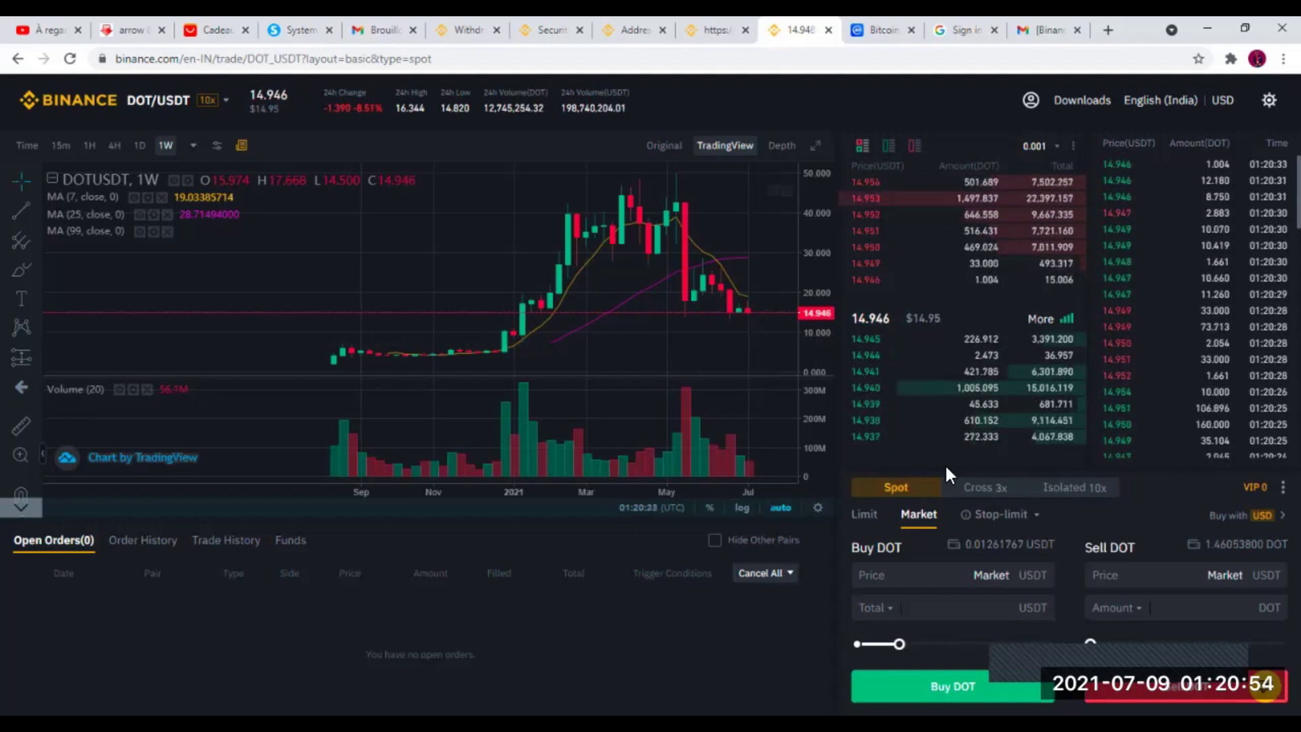
Change the order type to Limit and set the DOT buy price to 7 USDT.
click(866, 516)
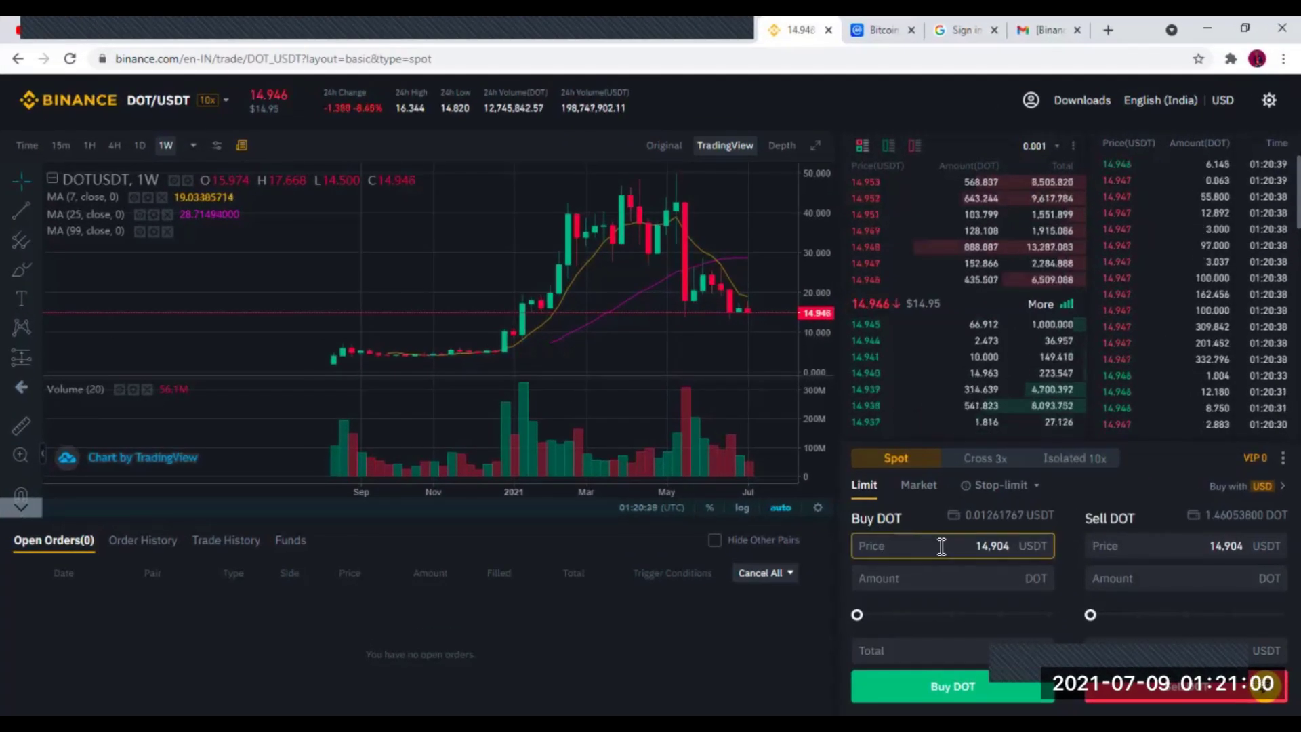
click(1011, 551)
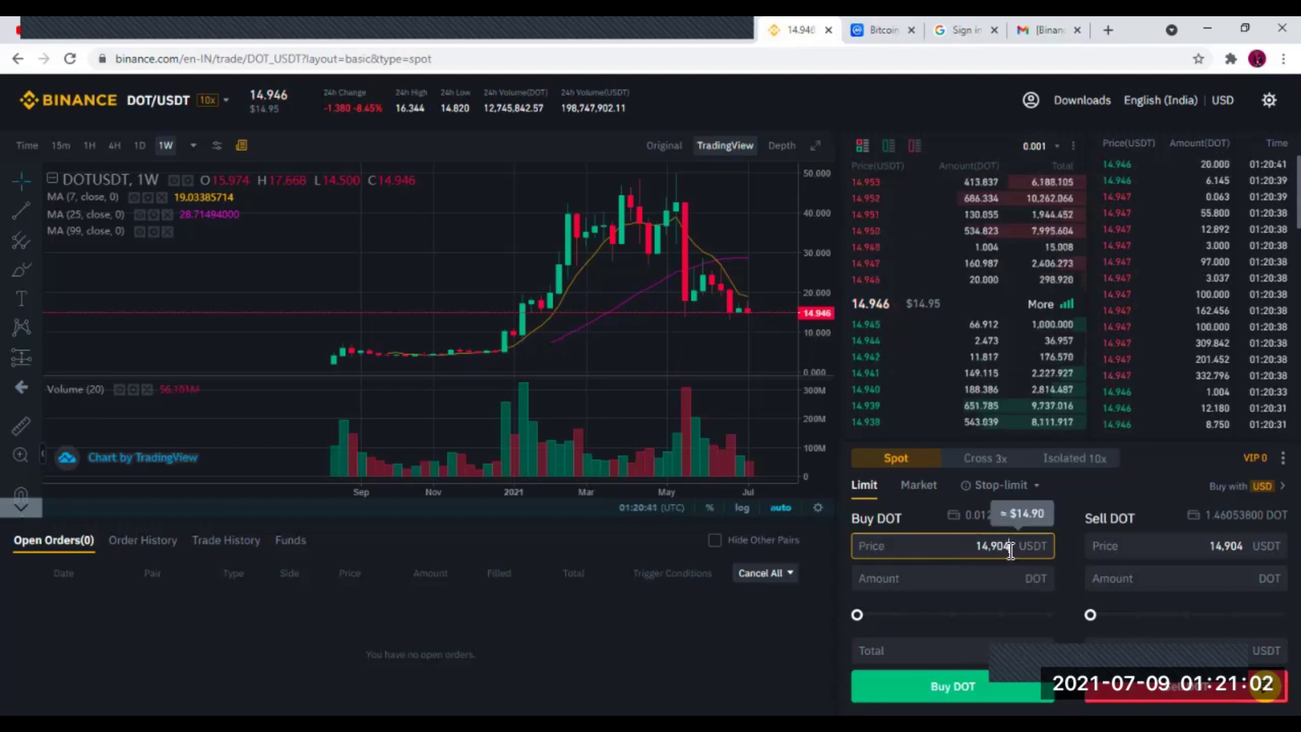
key(BackSpace)
key(BackSpace)
key(BackSpace)
key(BackSpace)
key(BackSpace)
key(BackSpace)
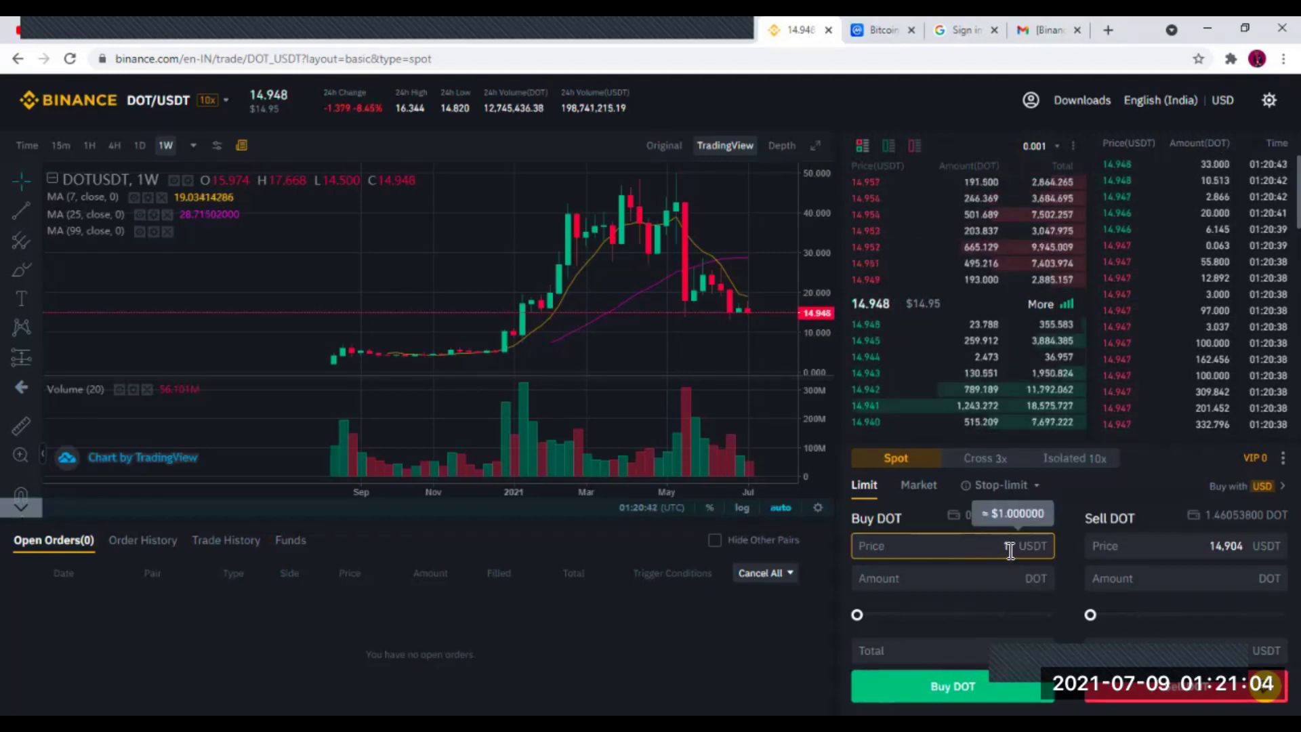
text(1)
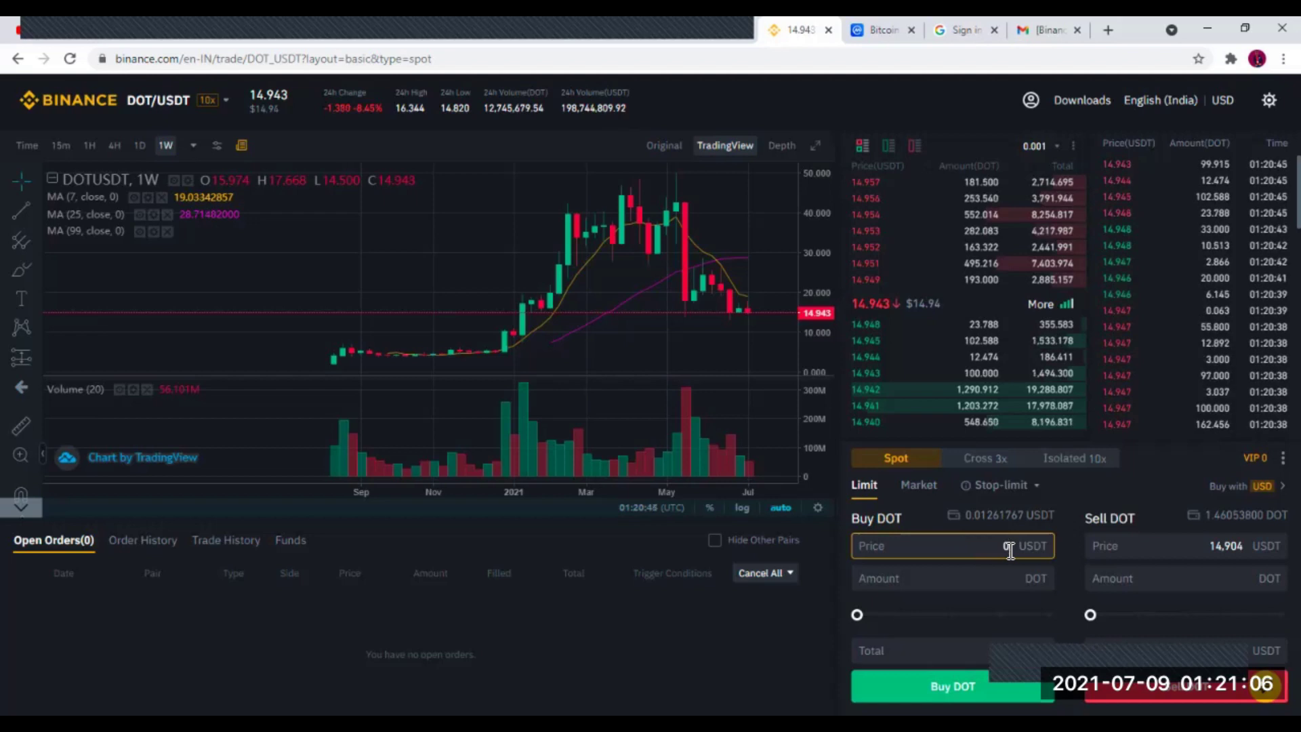
text(7)
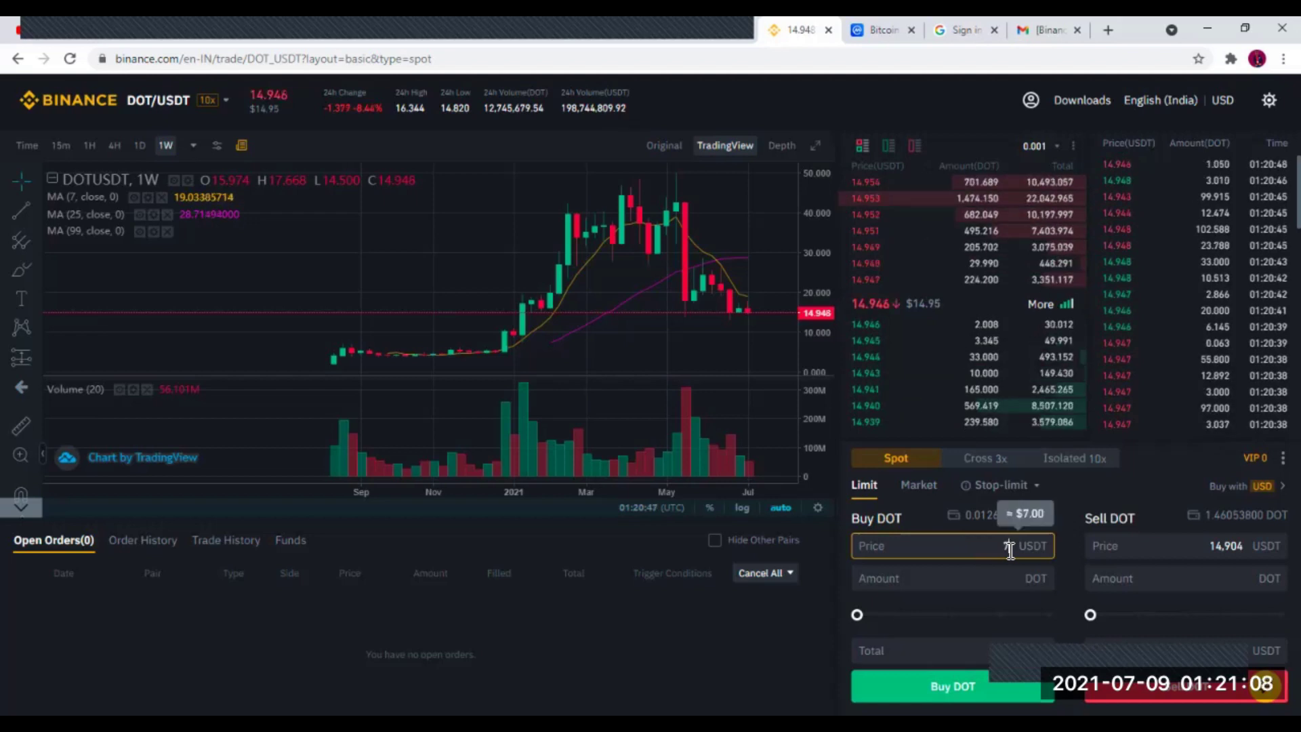
Size the limit buy order's amount at about 12% of the available USDT balance.
key(Tab)
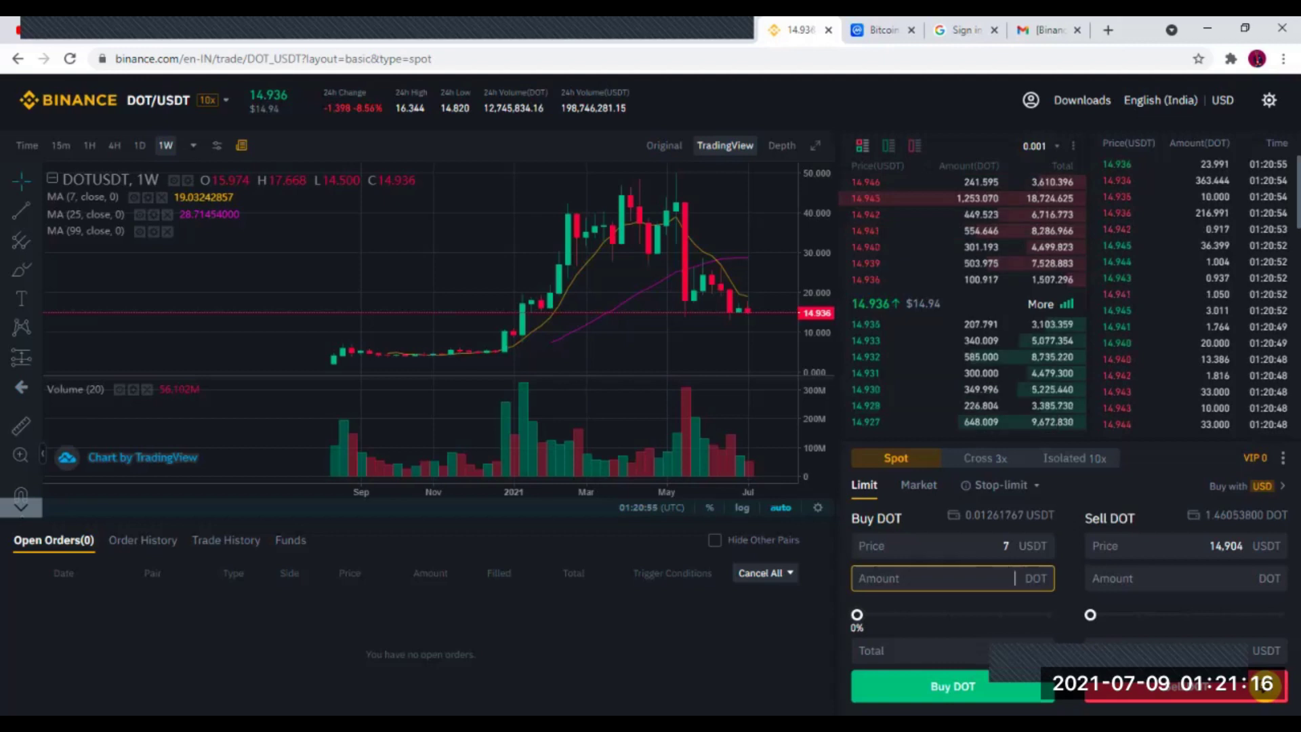
mouse_move(857, 614)
mouse_down()
mouse_move(891, 614)
mouse_move(880, 614)
mouse_up()
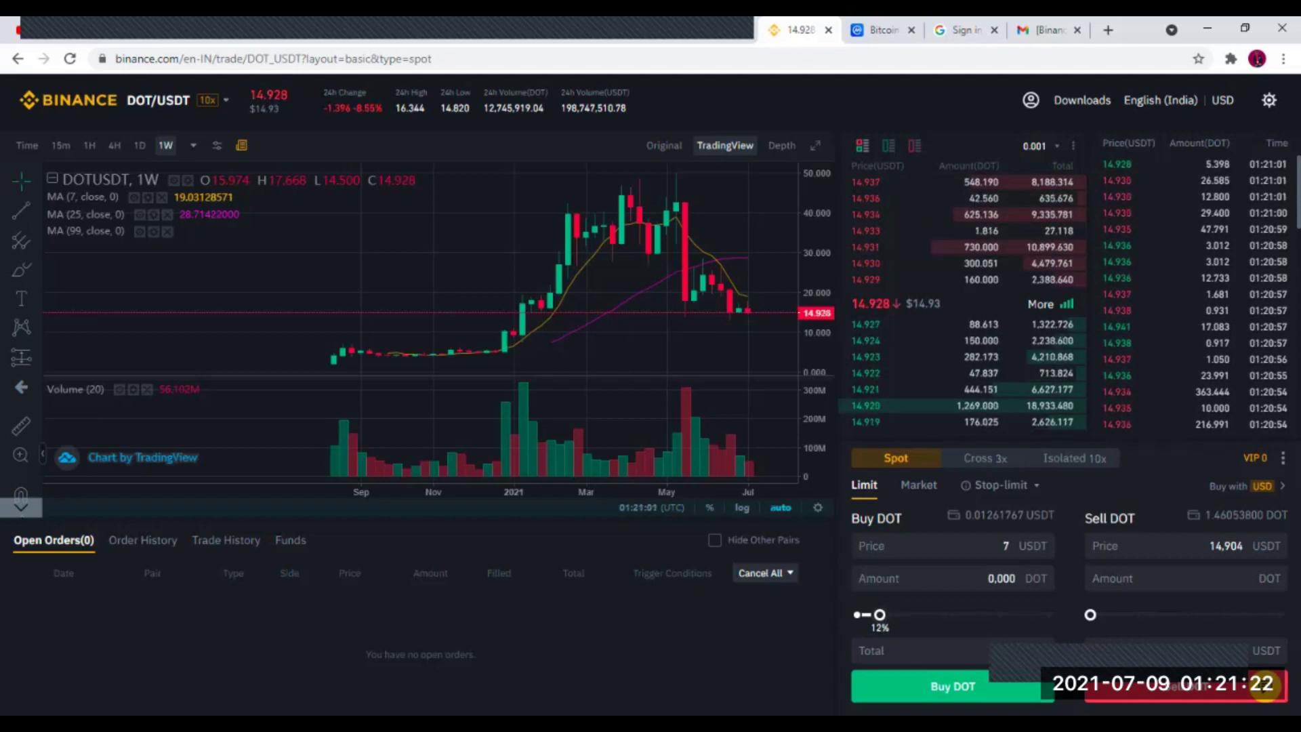
drag(880, 614, 882, 614)
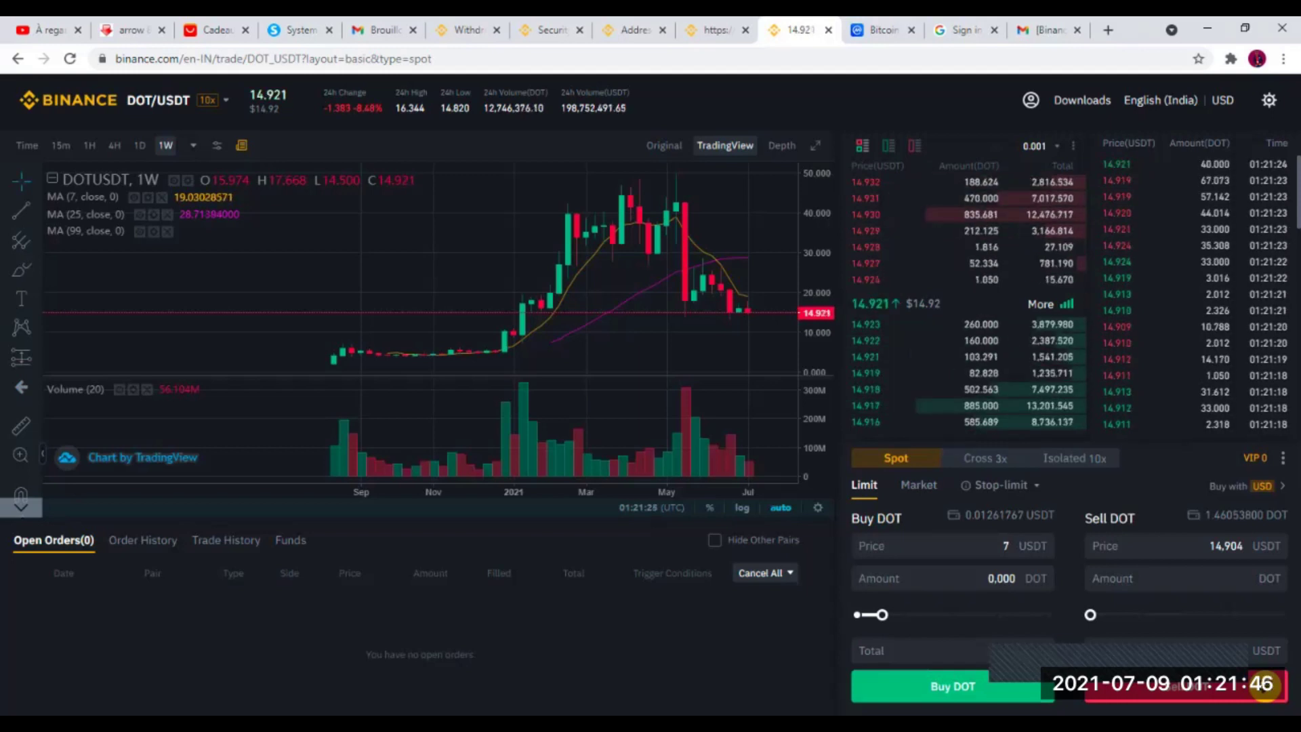
Change the order type to Stop-limit and set the DOT buy order's limit price to 7 USDT.
click(999, 485)
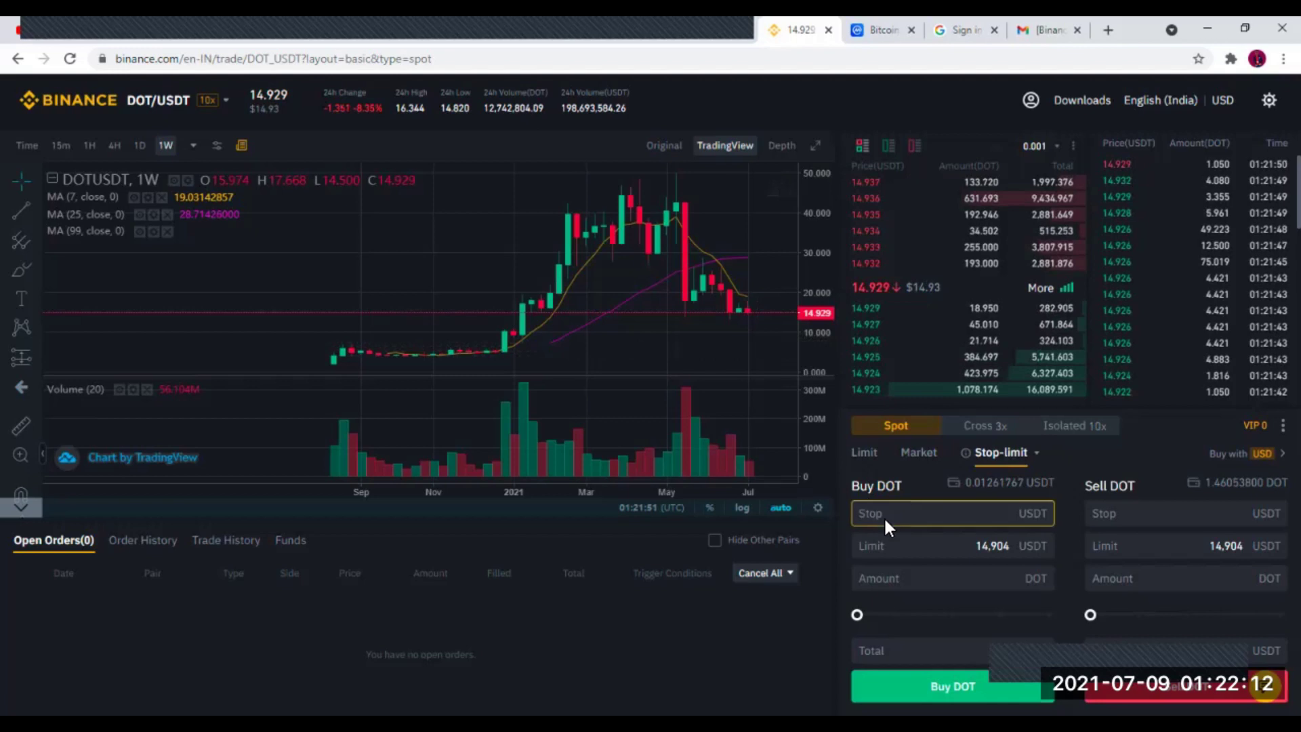
click(966, 553)
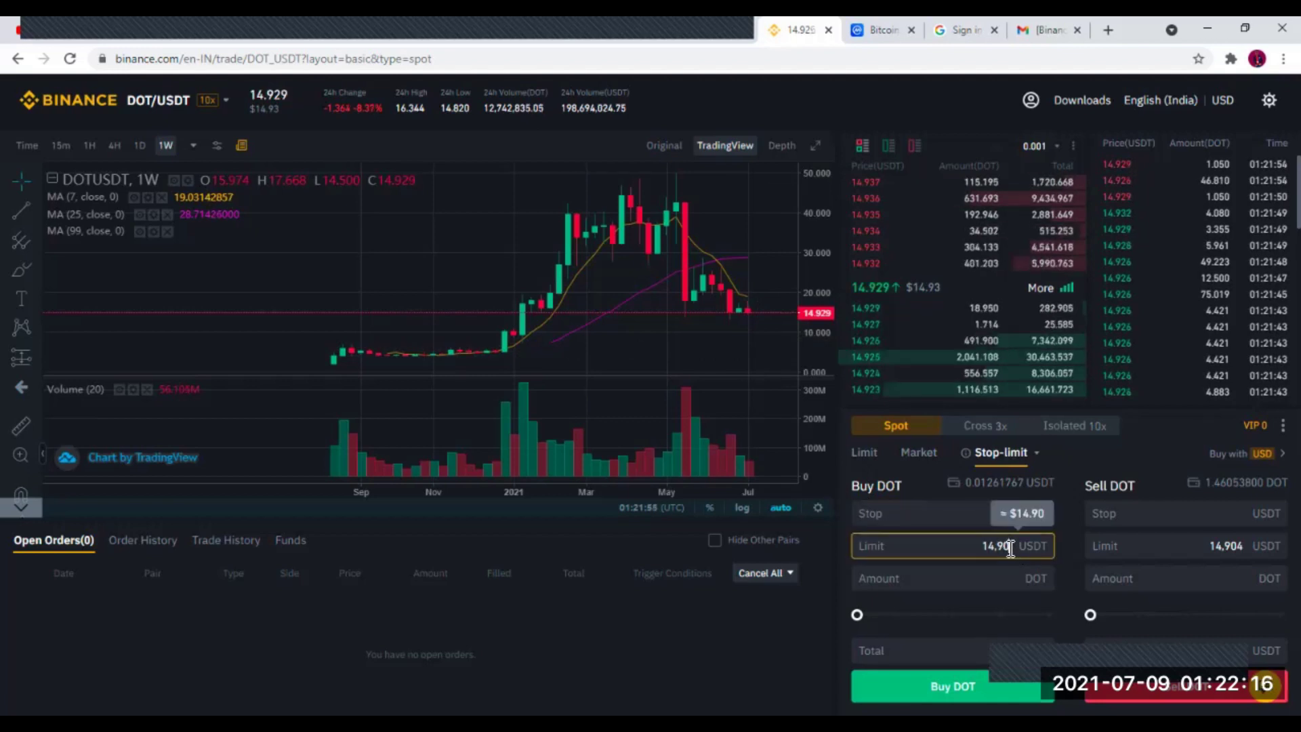
key(BackSpace)
key(BackSpace)
key(BackSpace)
key(BackSpace)
key(BackSpace)
key(BackSpace)
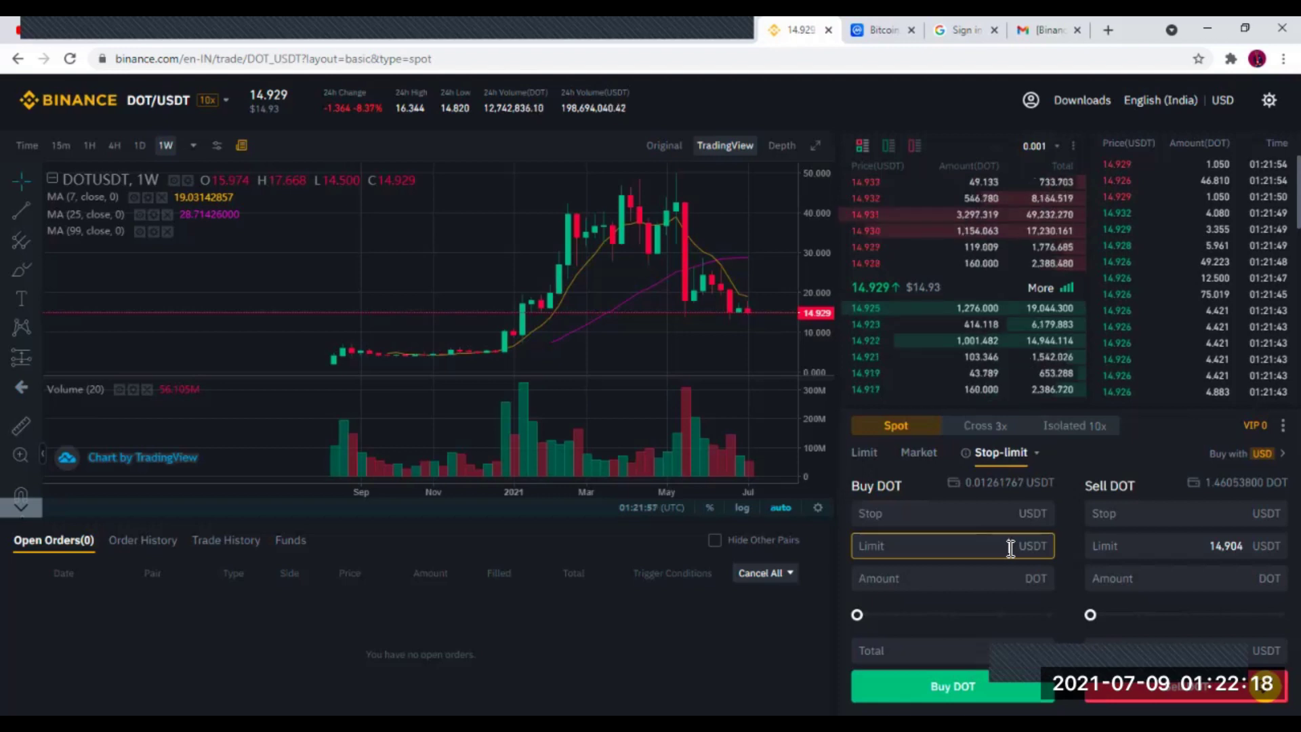
text(7)
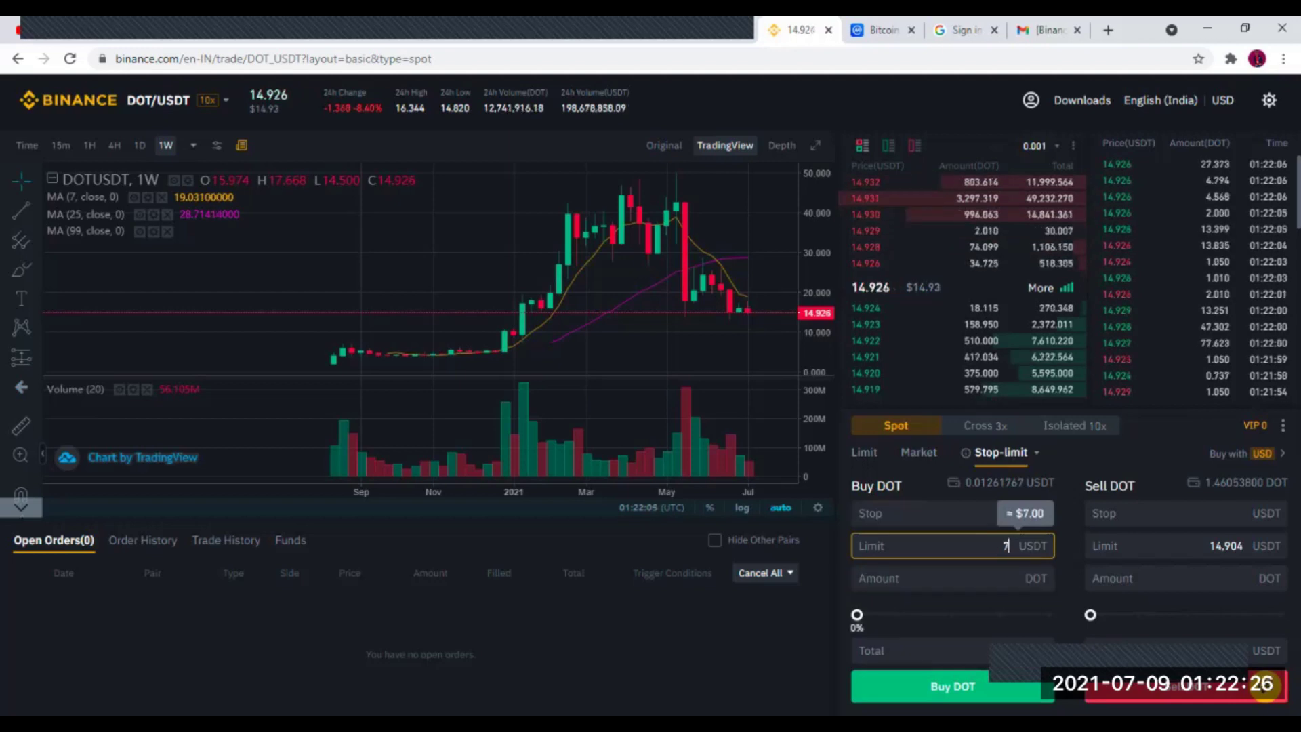
Set the stop-limit buy amount to 26% of the available balance and go to the order's Stop price field.
click(862, 615)
drag(862, 614, 906, 615)
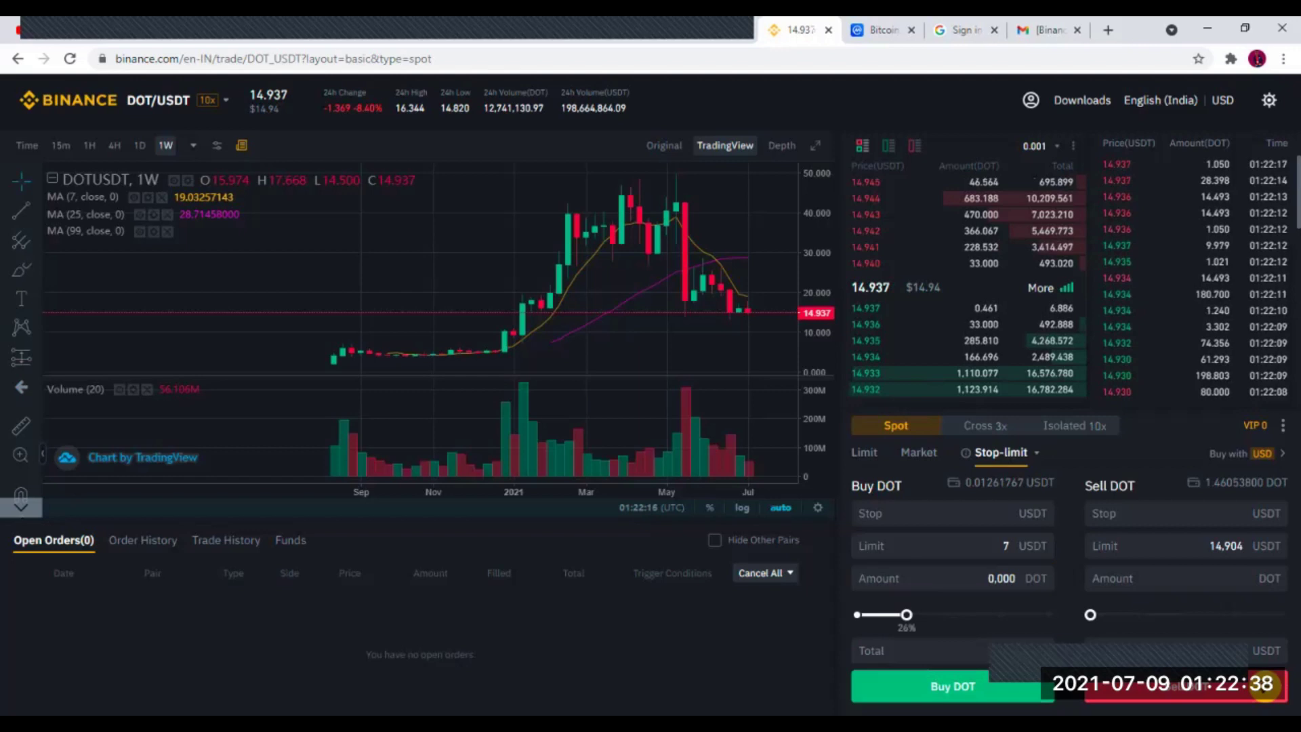
click(917, 520)
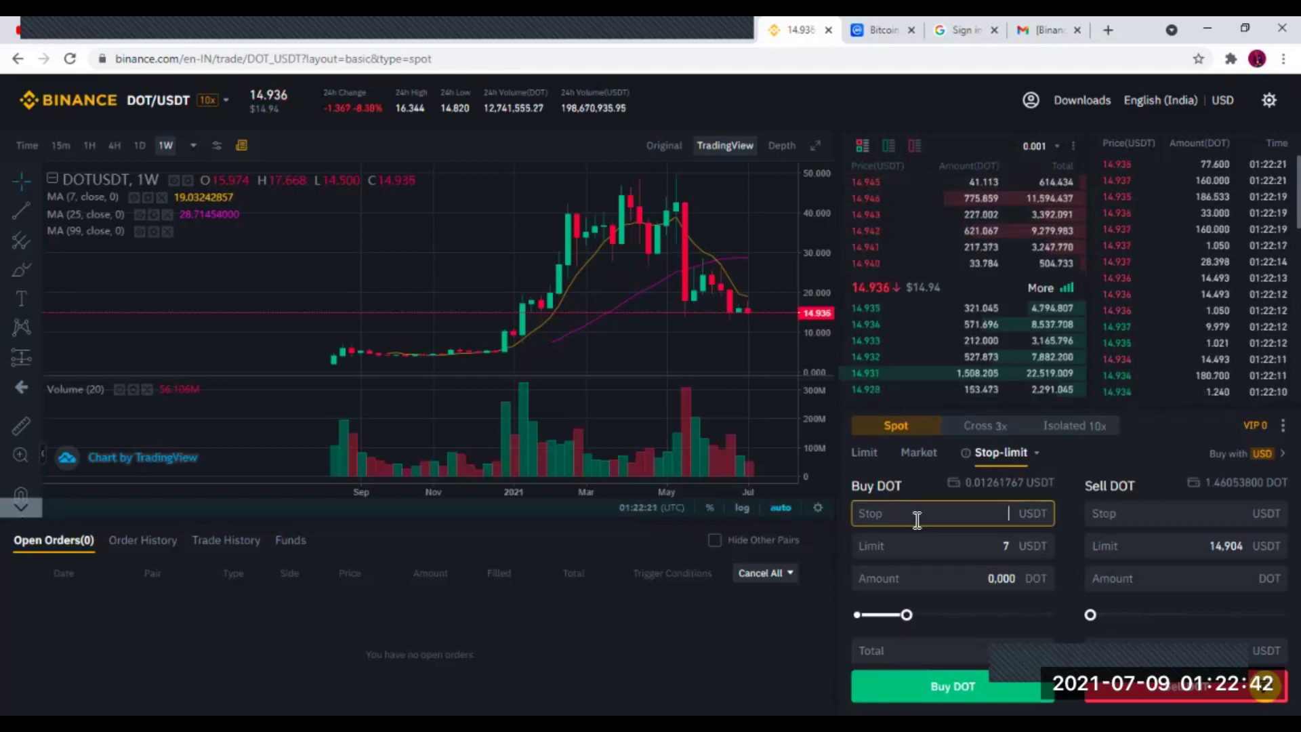